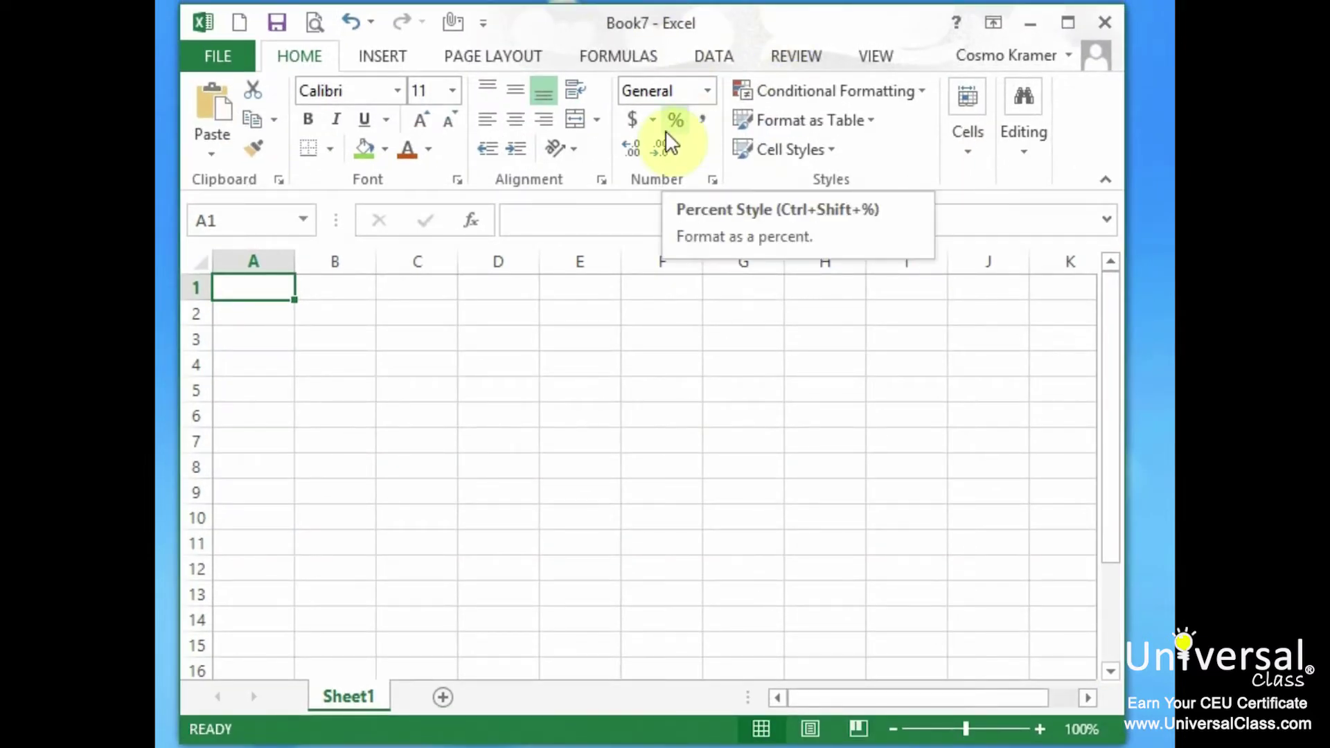
- Show Backstage's Recent Workbooks list, which includes Cart-Revenue and Test Workbook
left_click(218, 55)
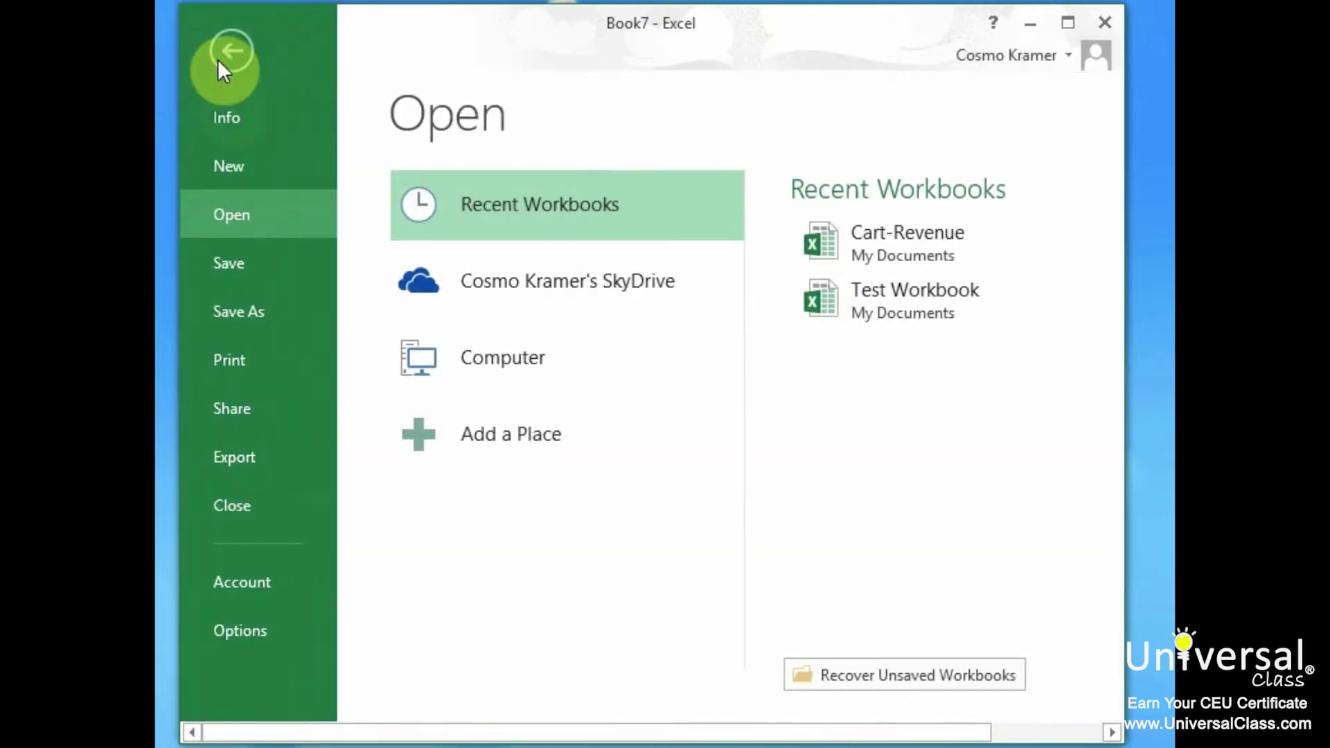
- Open Cart-Revenue from the recent list to display the Food Cart Sales Revenue table
left_click(965, 244)
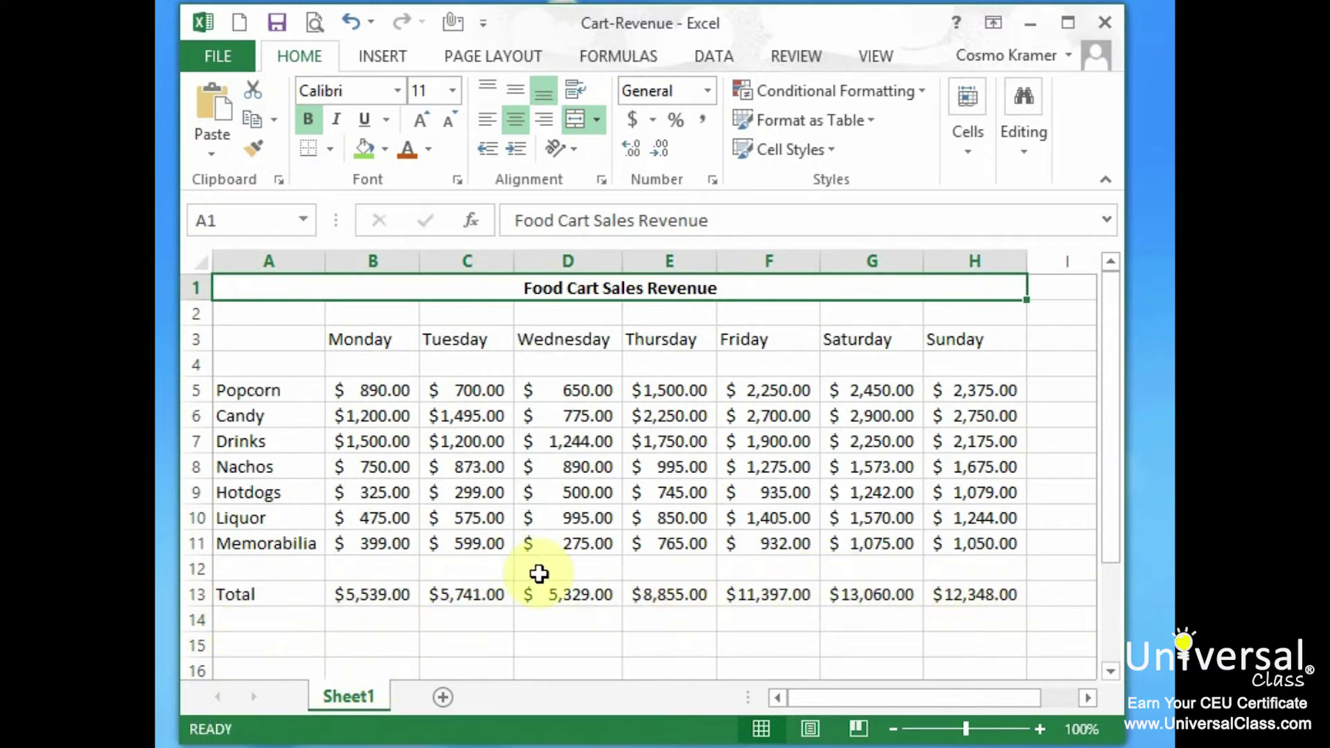
- Select Wednesday column D and bring up its Column Width dialog, currently 11.43
left_click(586, 262)
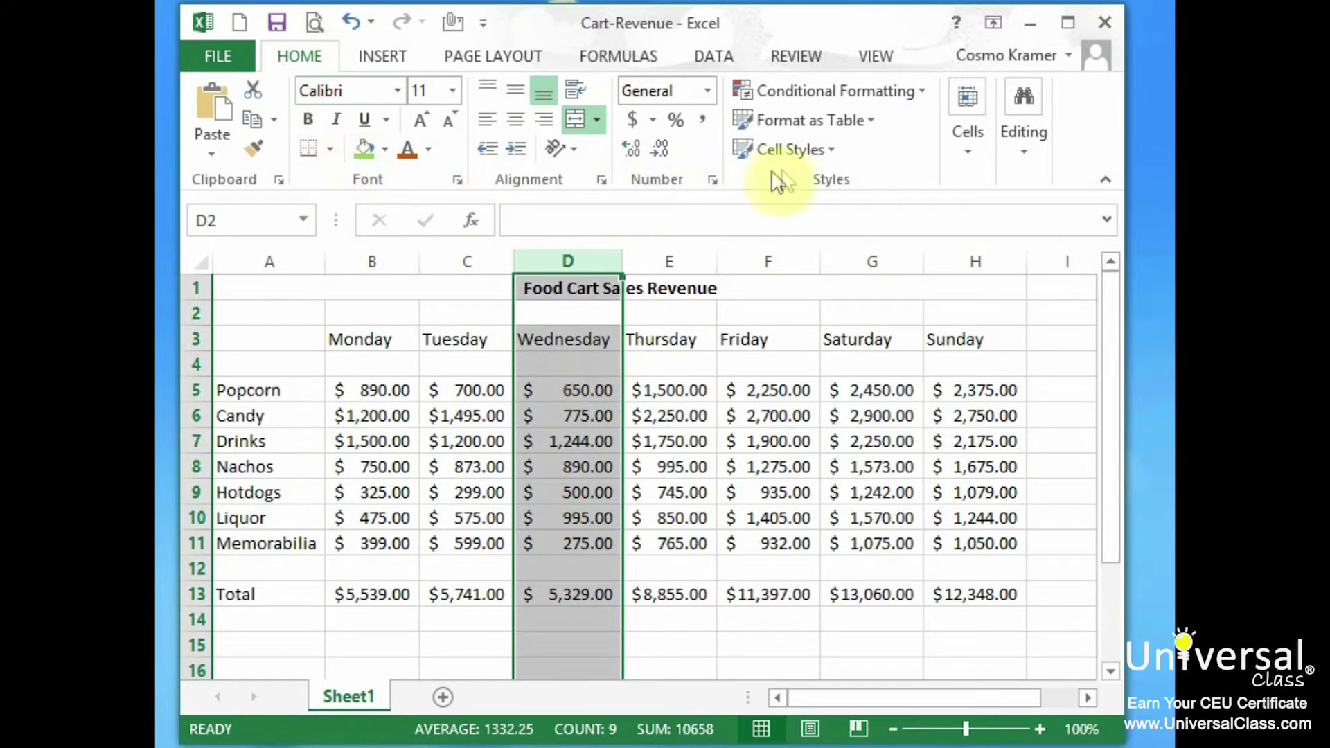
left_click(968, 151)
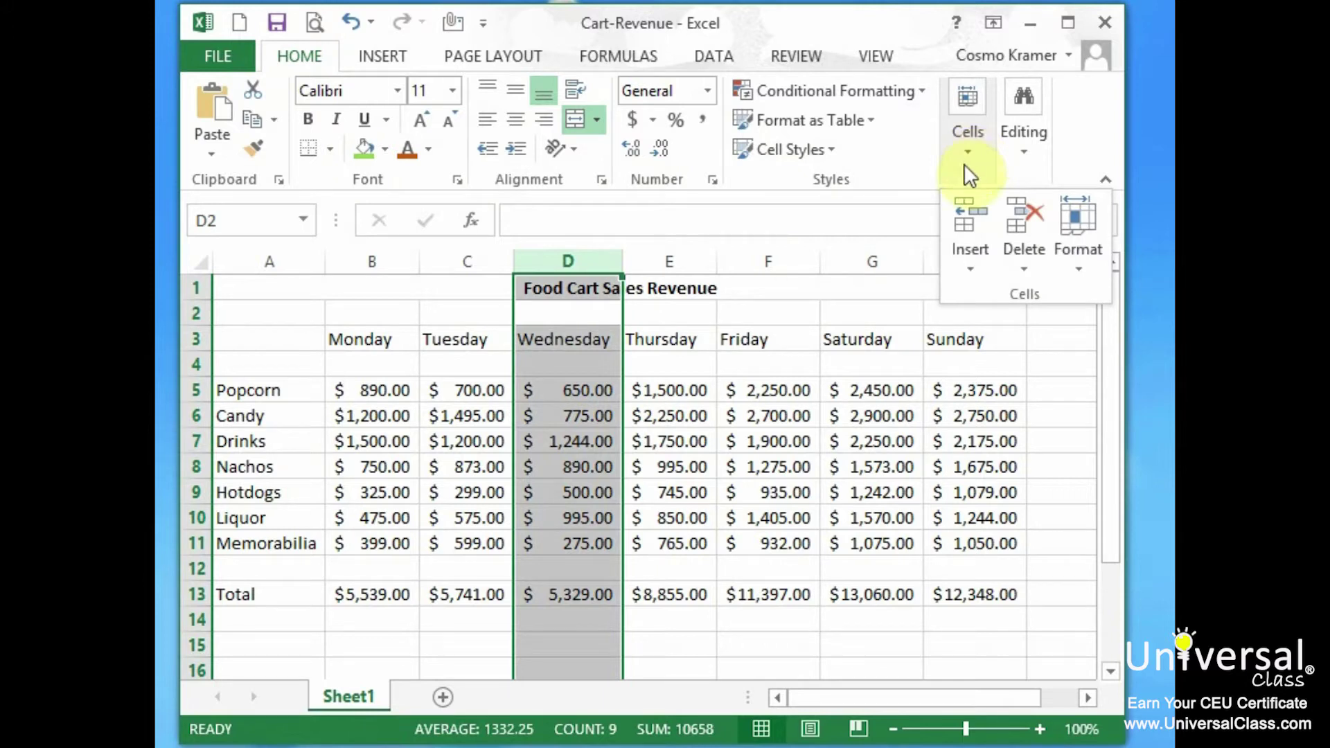
left_click(1085, 255)
left_click(910, 15)
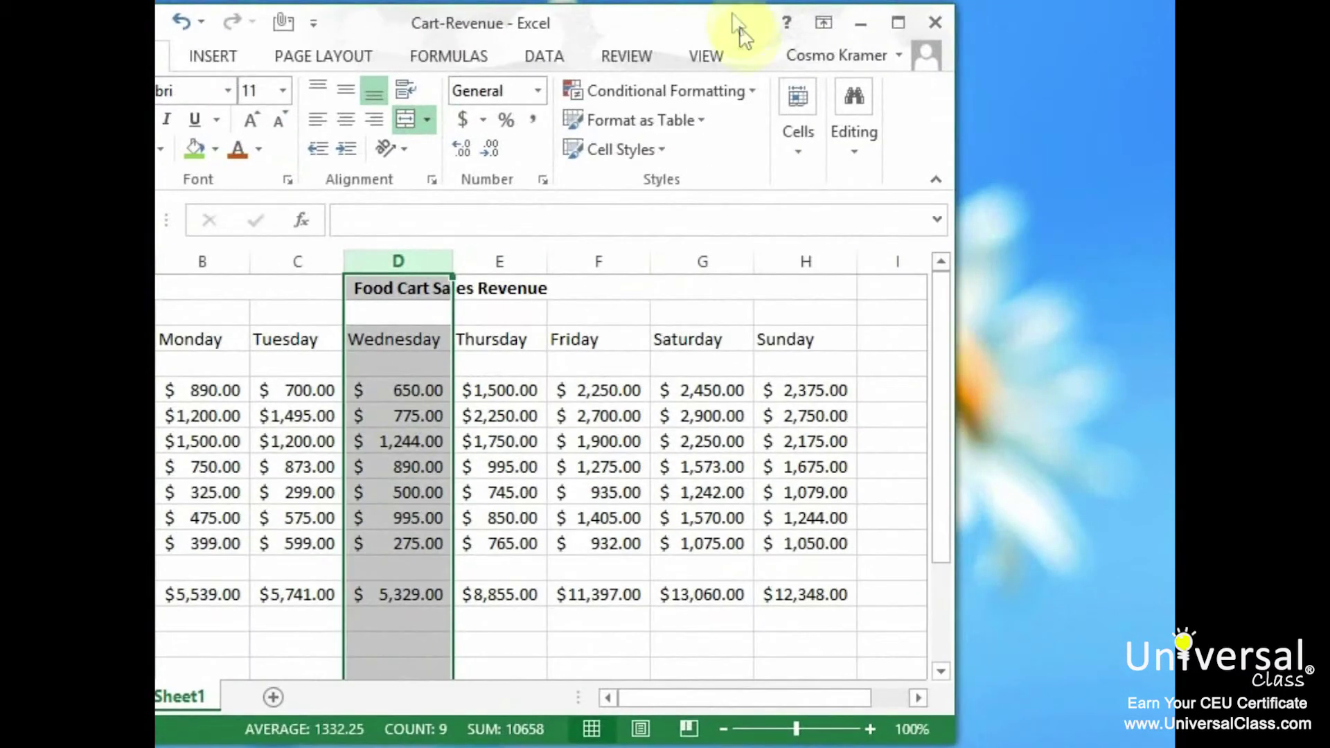
left_click(795, 149)
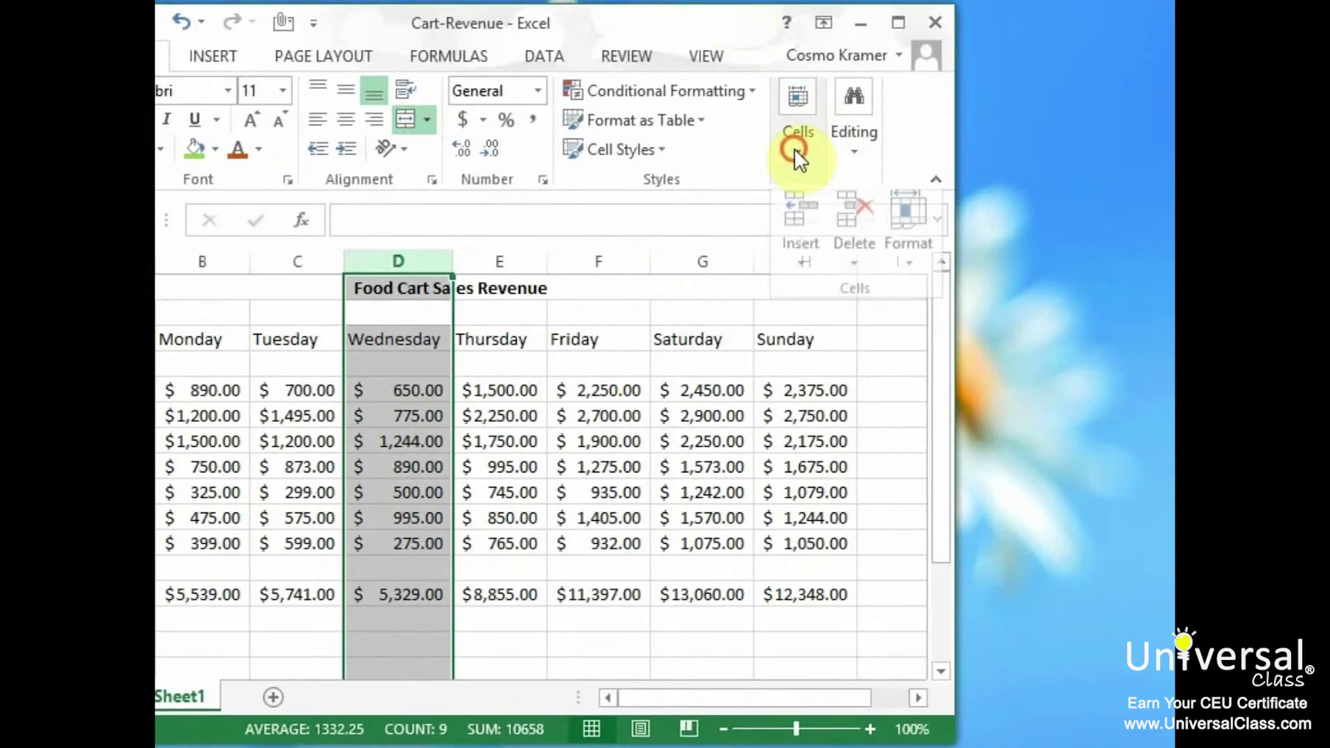
left_click(915, 265)
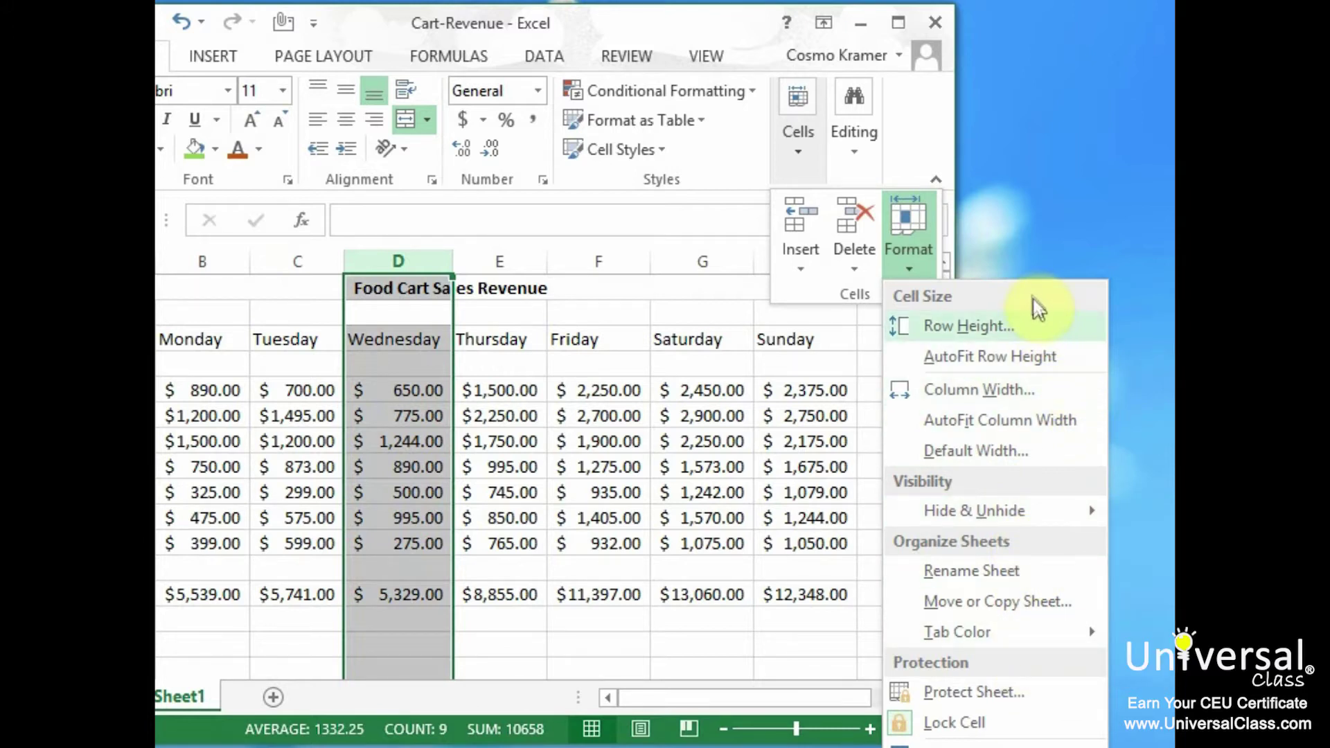
left_click(1019, 394)
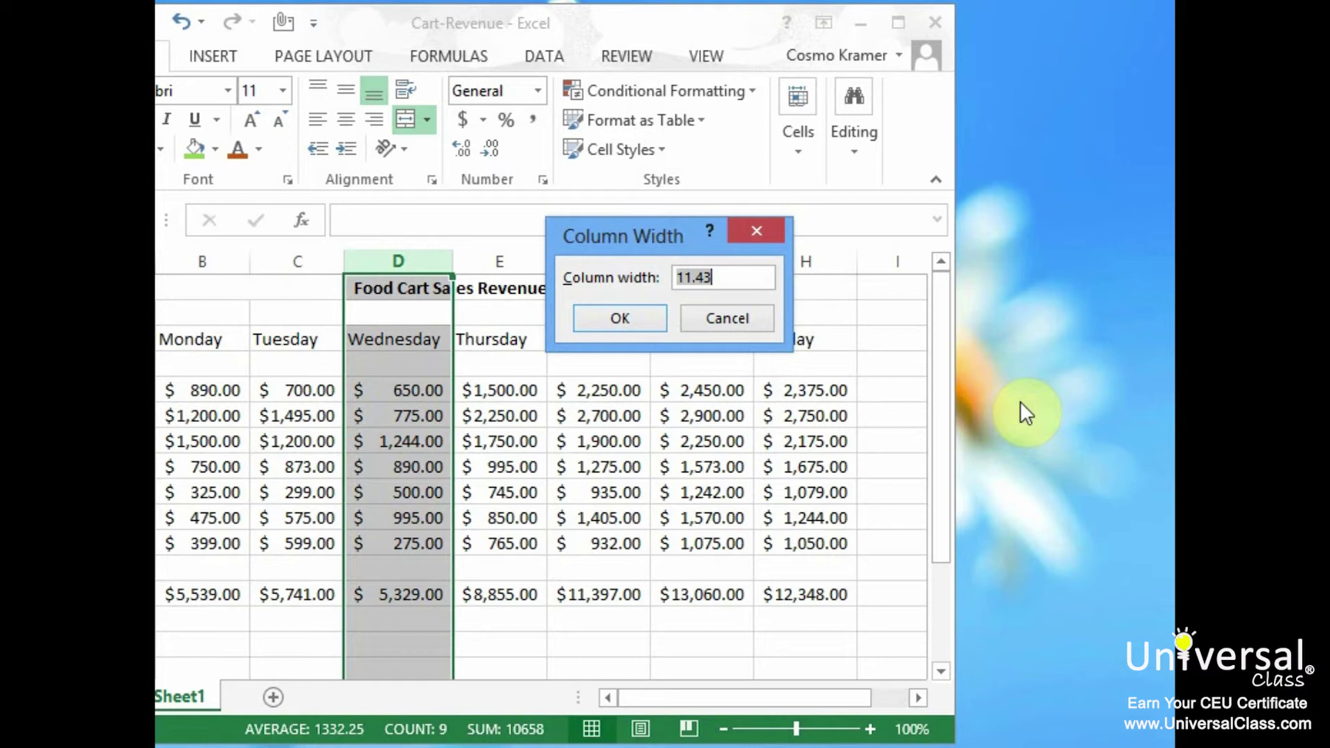
- Set column D's width to 17
type("17")
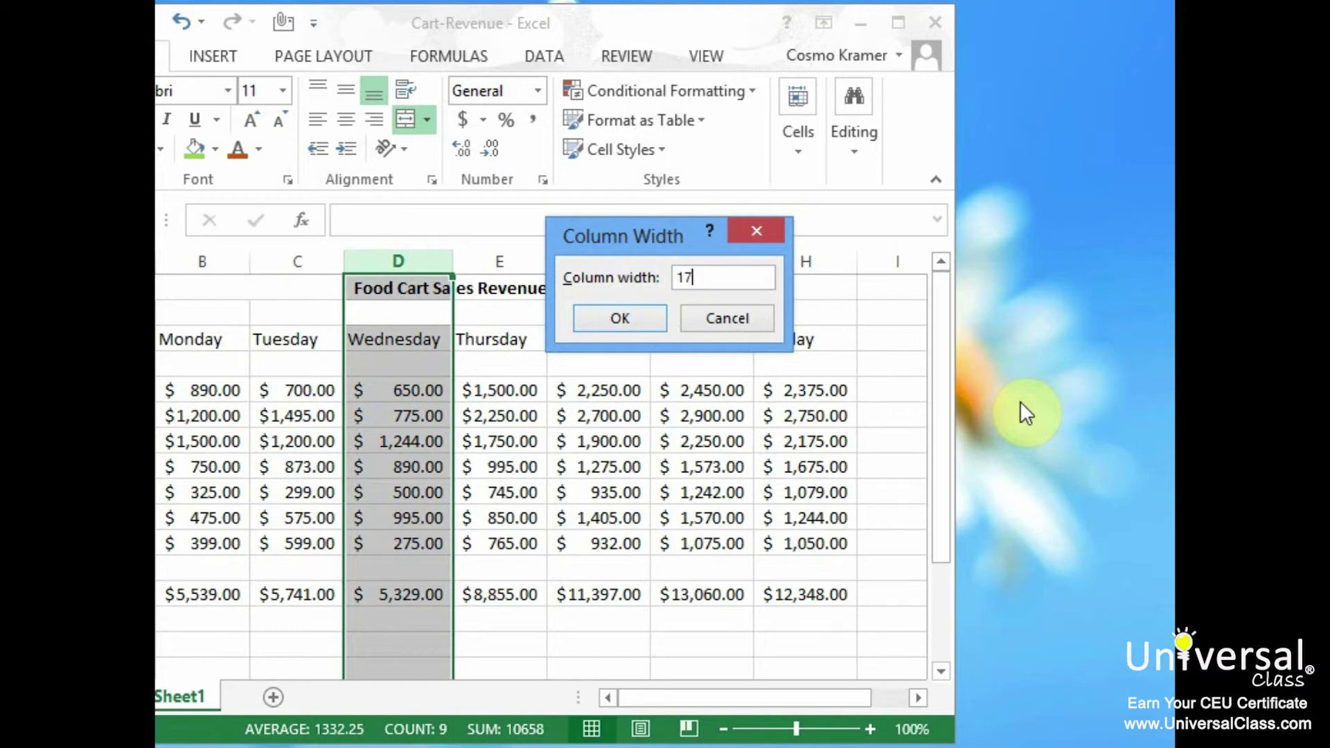
left_click(652, 324)
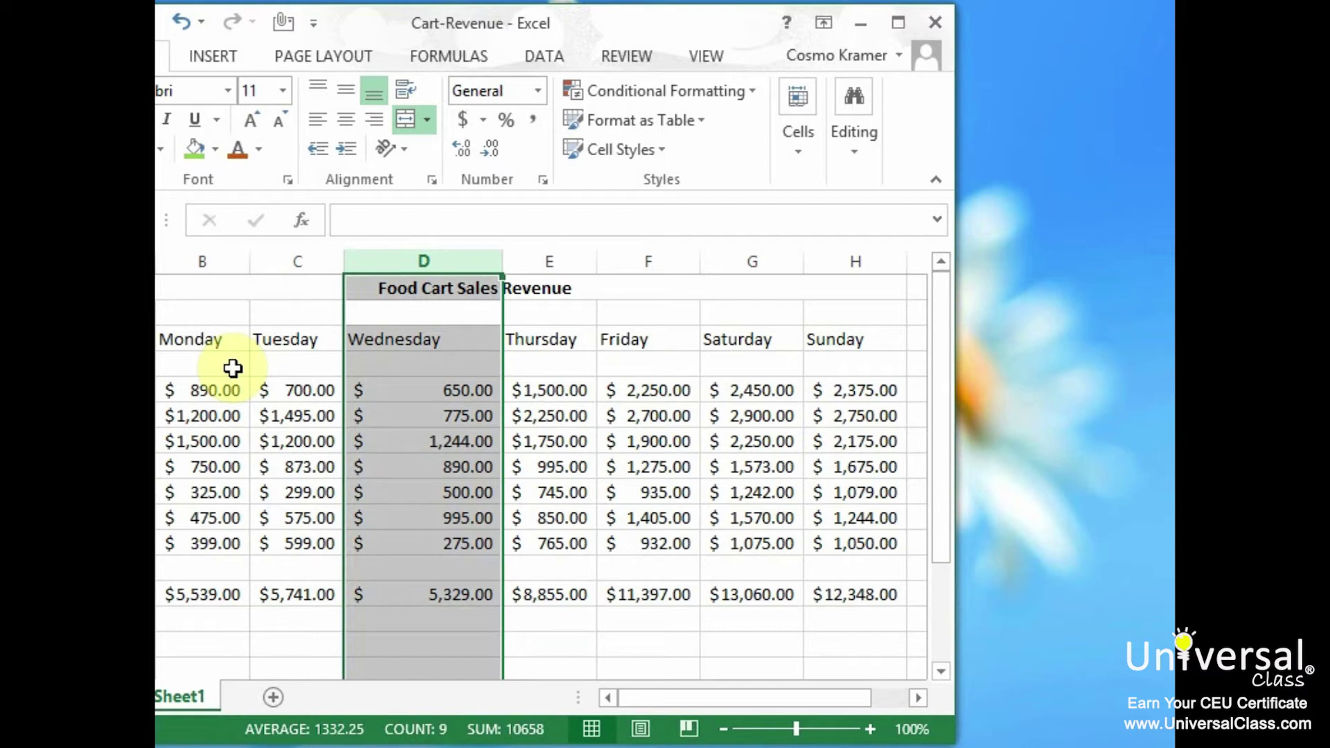
- Drag the borders of columns B, C and D left to narrow them
left_click(210, 281)
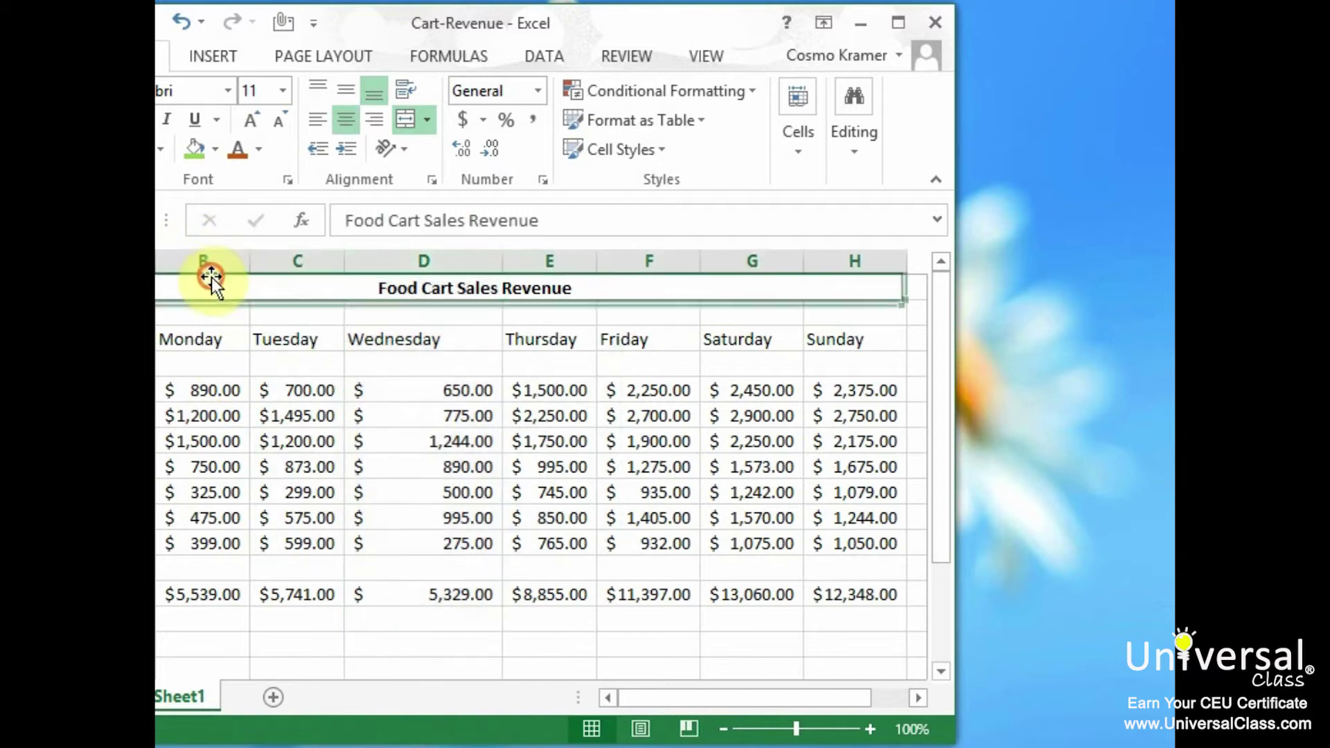
left_click(216, 255)
left_click_drag(251, 262, 220, 267)
left_click(273, 254)
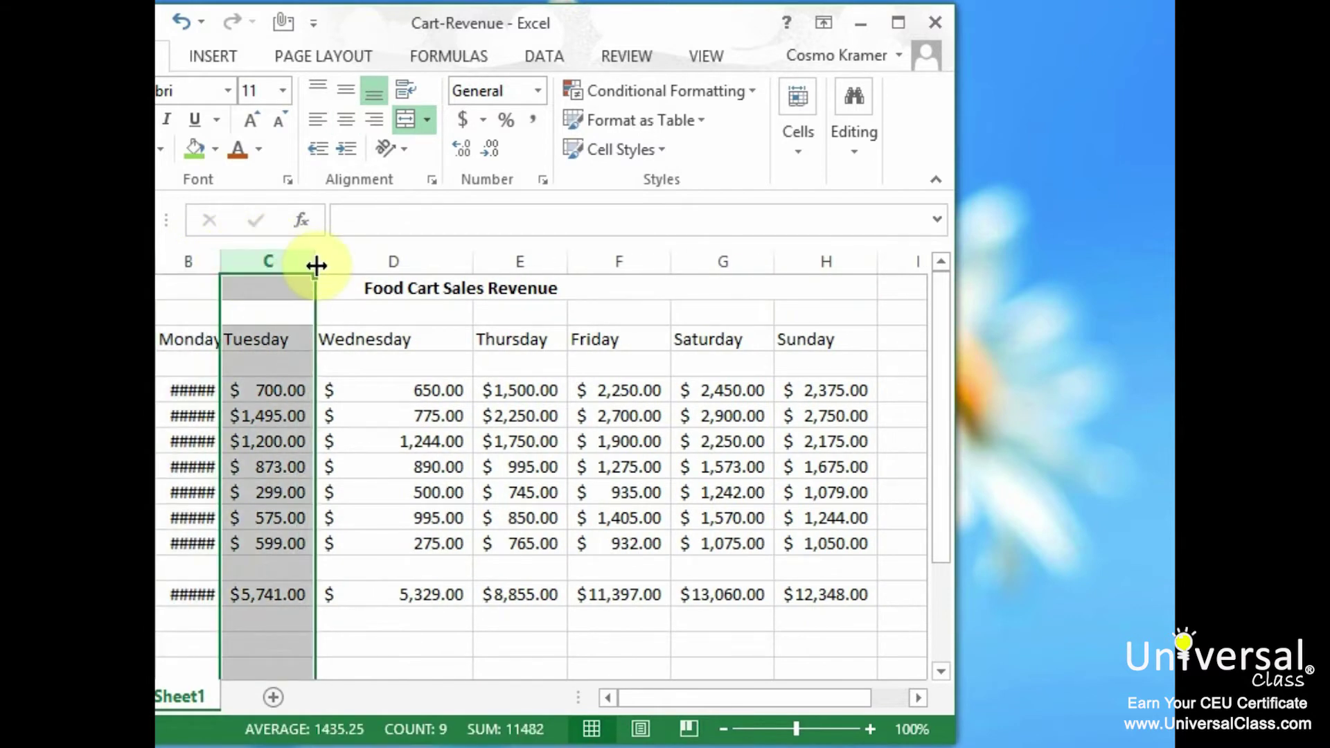
left_click_drag(316, 265, 277, 266)
left_click(351, 261)
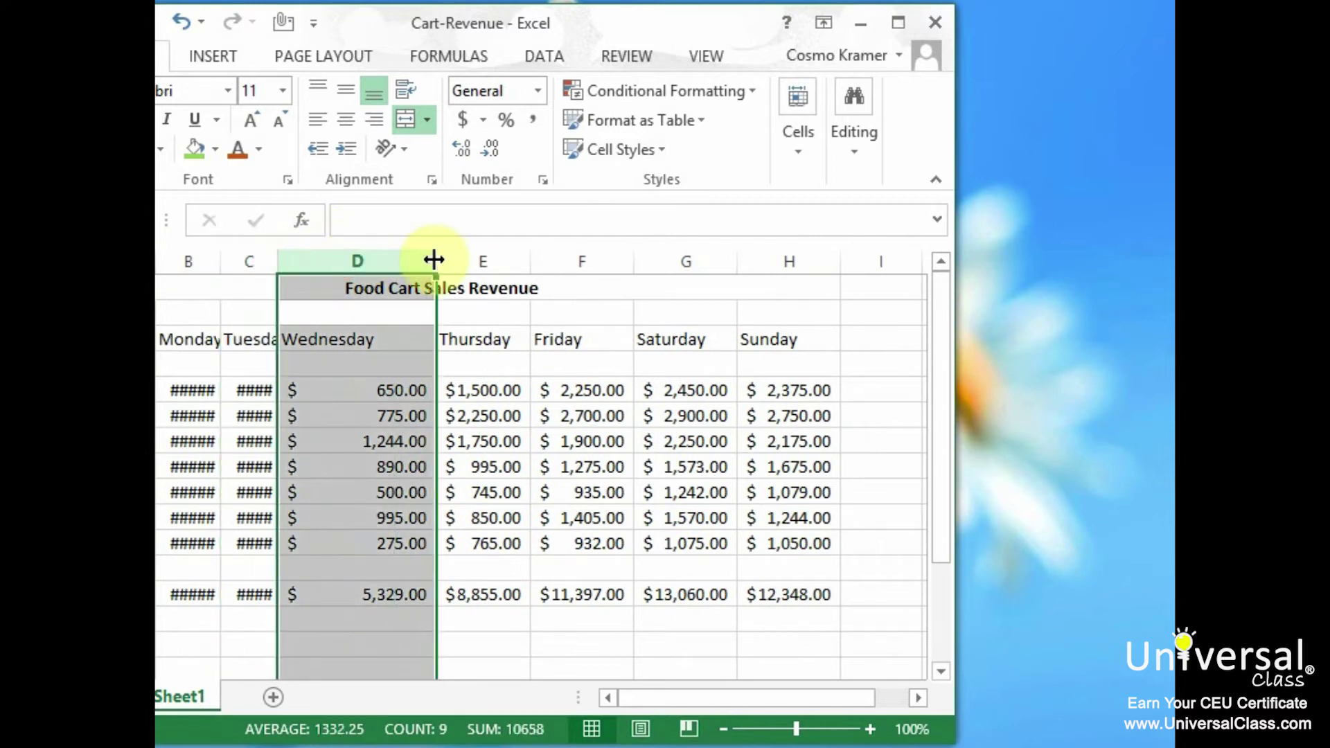
left_click_drag(436, 264, 366, 265)
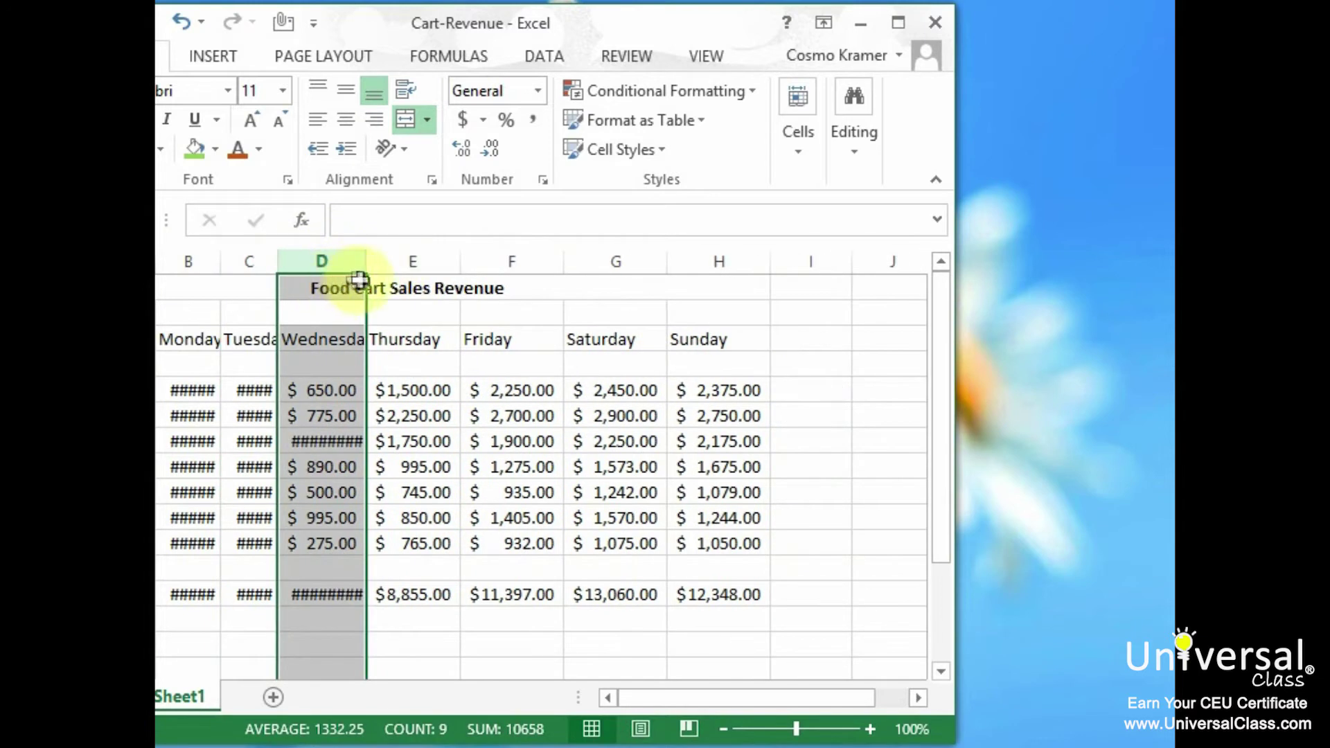
- Narrow columns E, F, G and H until their sales figures show ####
left_click(431, 260)
left_click_drag(460, 263, 435, 266)
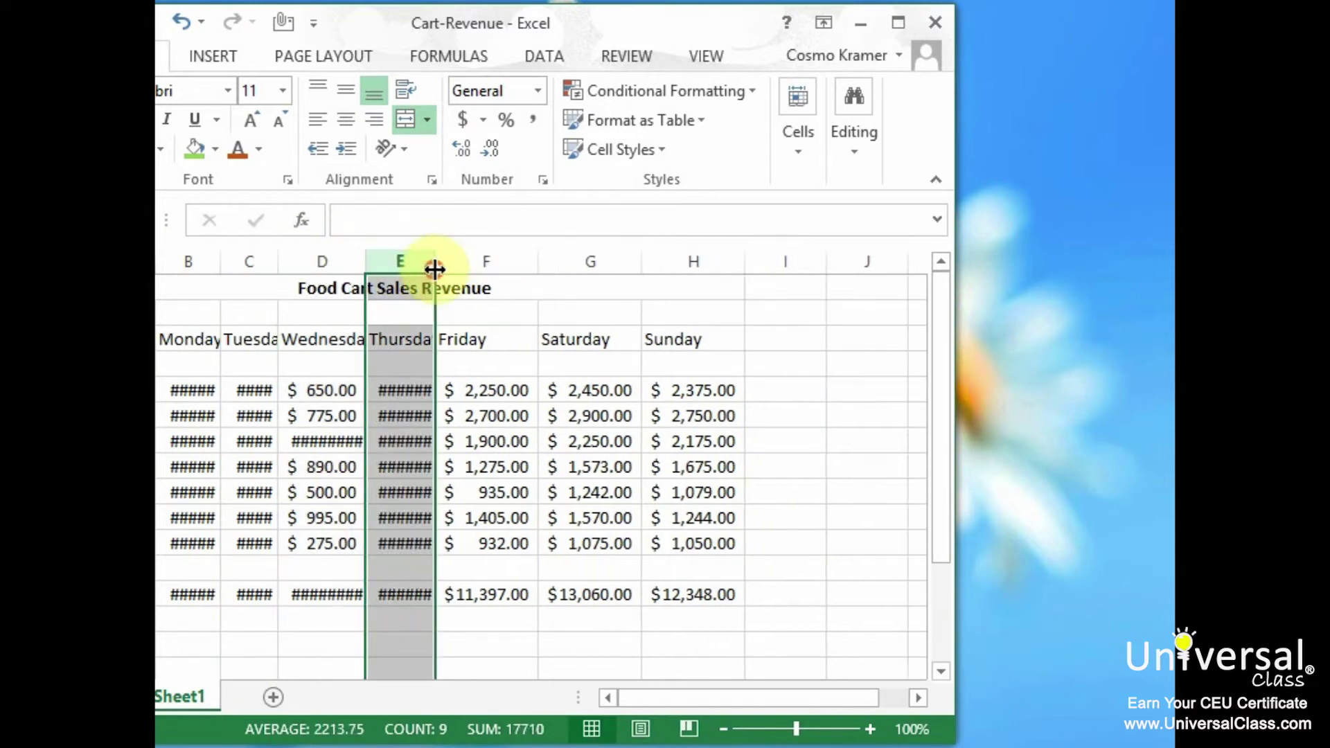
left_click(517, 261)
left_click_drag(539, 263, 500, 261)
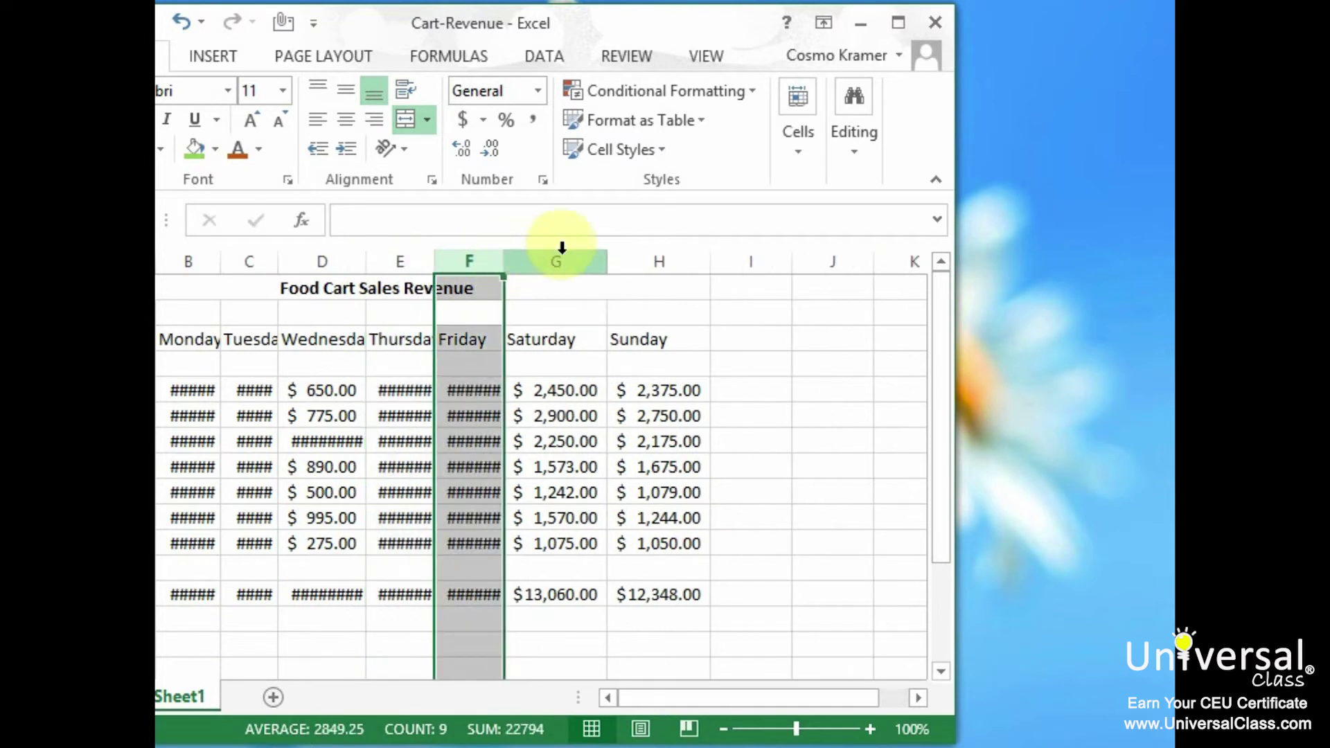
left_click(555, 261)
left_click_drag(608, 265, 577, 264)
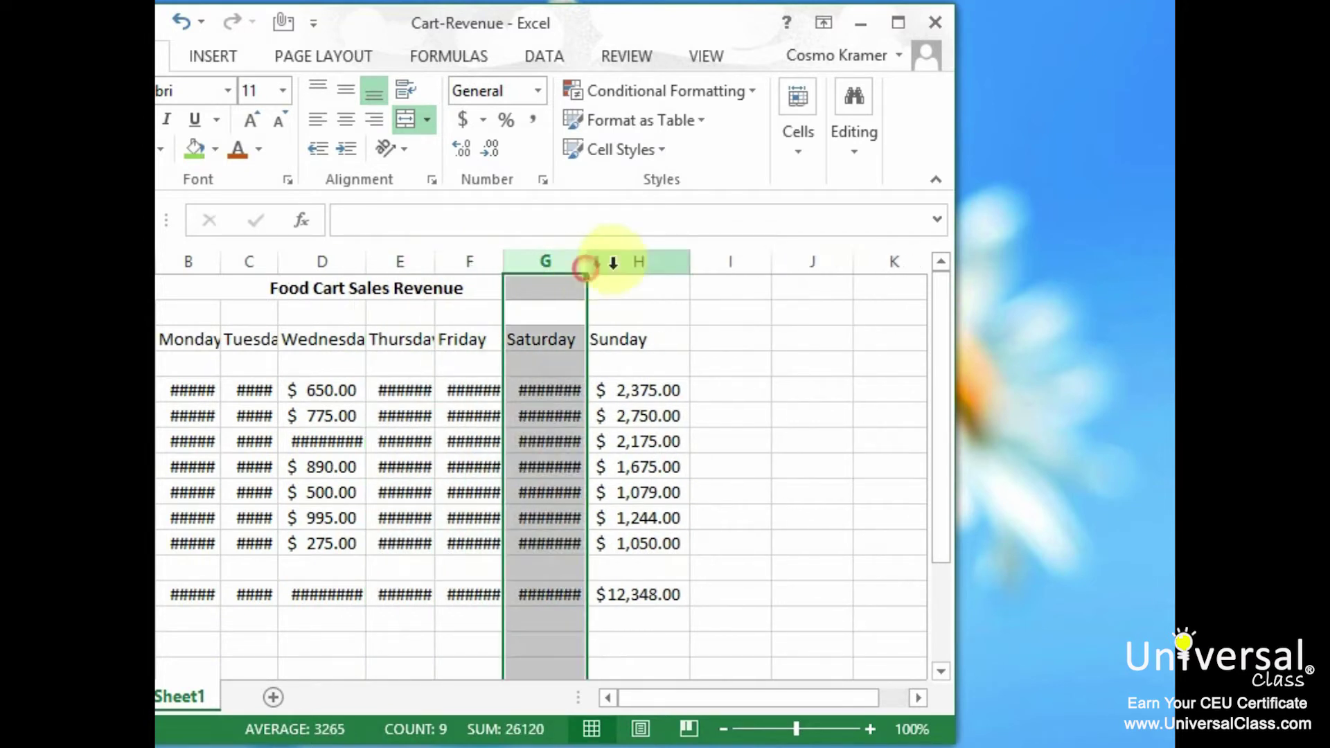
left_click(634, 260)
left_click_drag(677, 261, 669, 261)
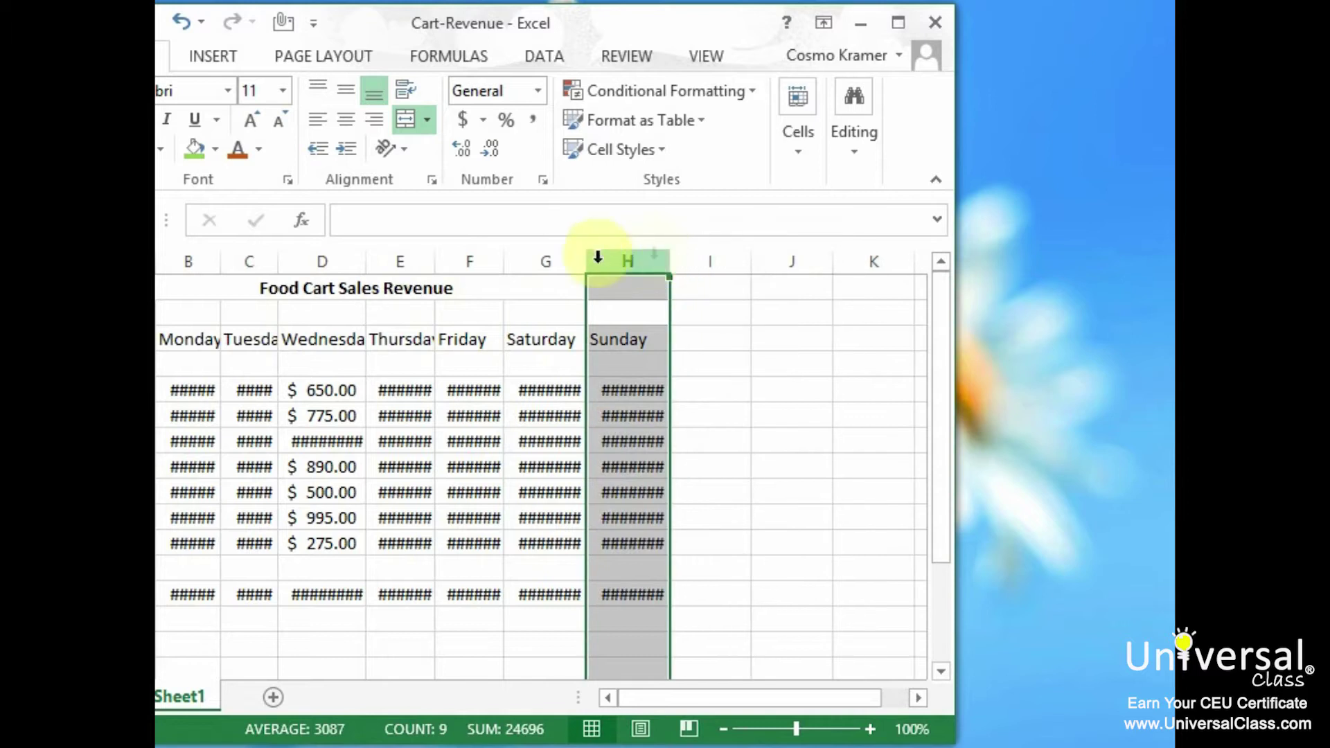
left_click(156, 312)
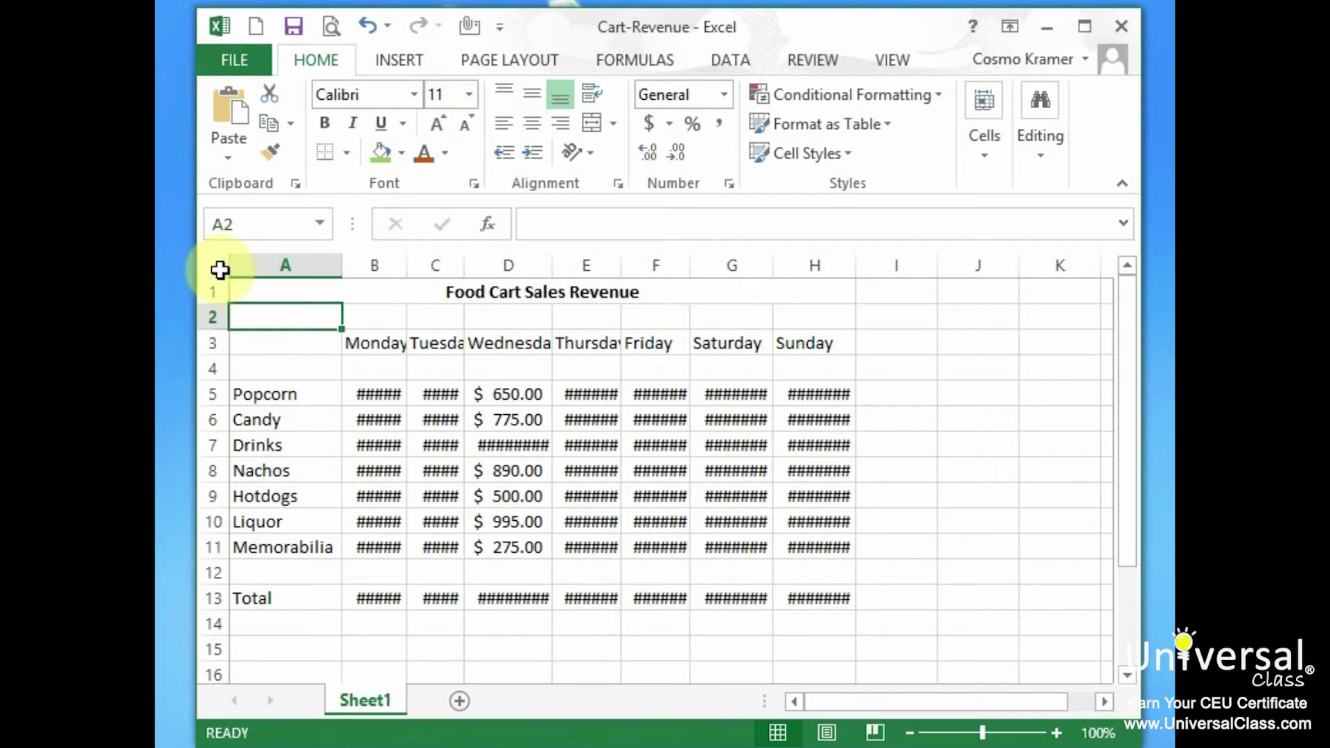
left_click(216, 268)
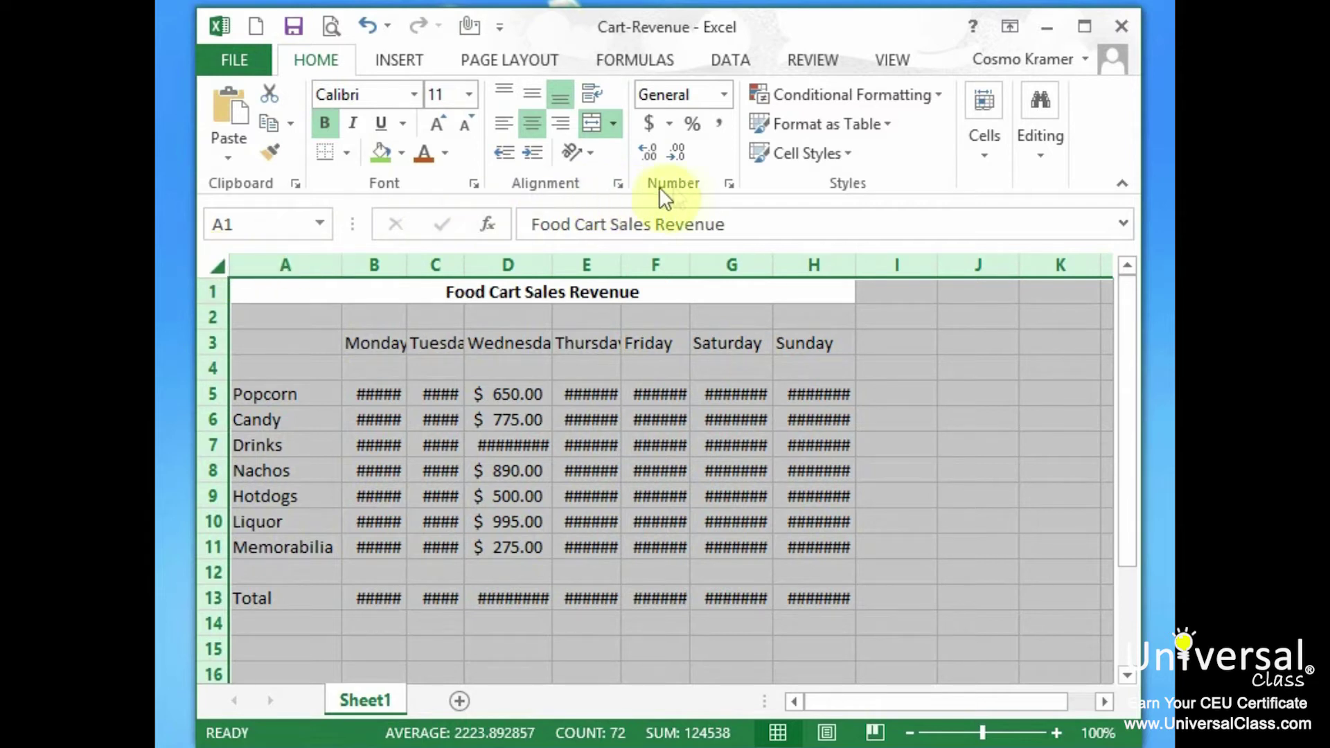
- AutoFit every column width on the selected sheet so all figures display fully
left_click(983, 156)
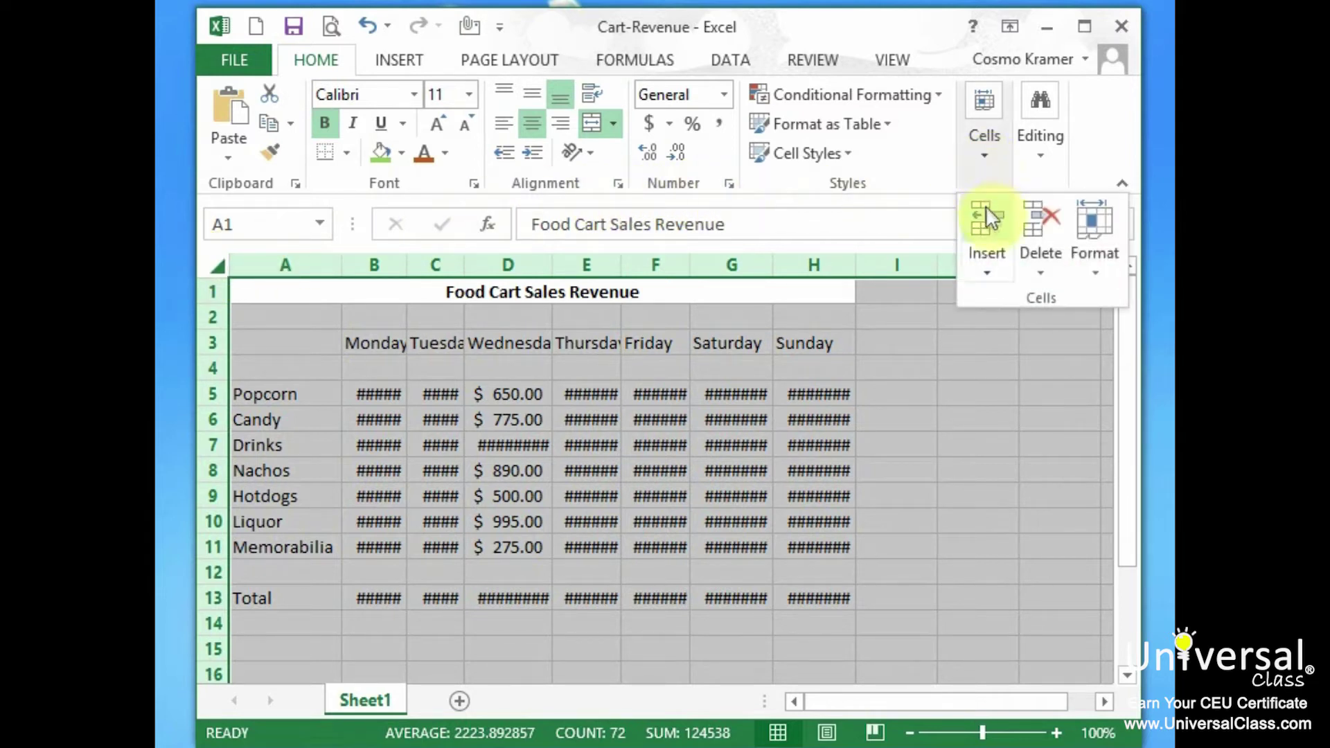
left_click(1095, 275)
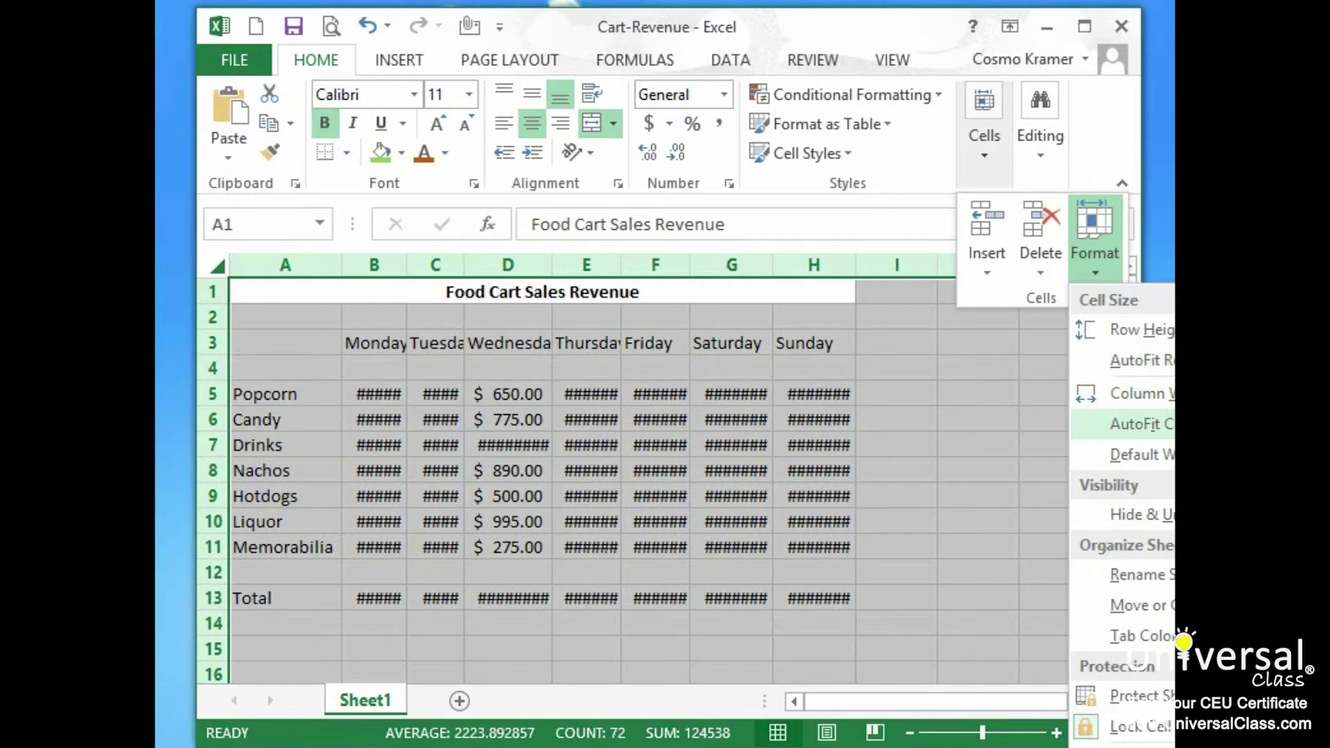
left_click(1136, 424)
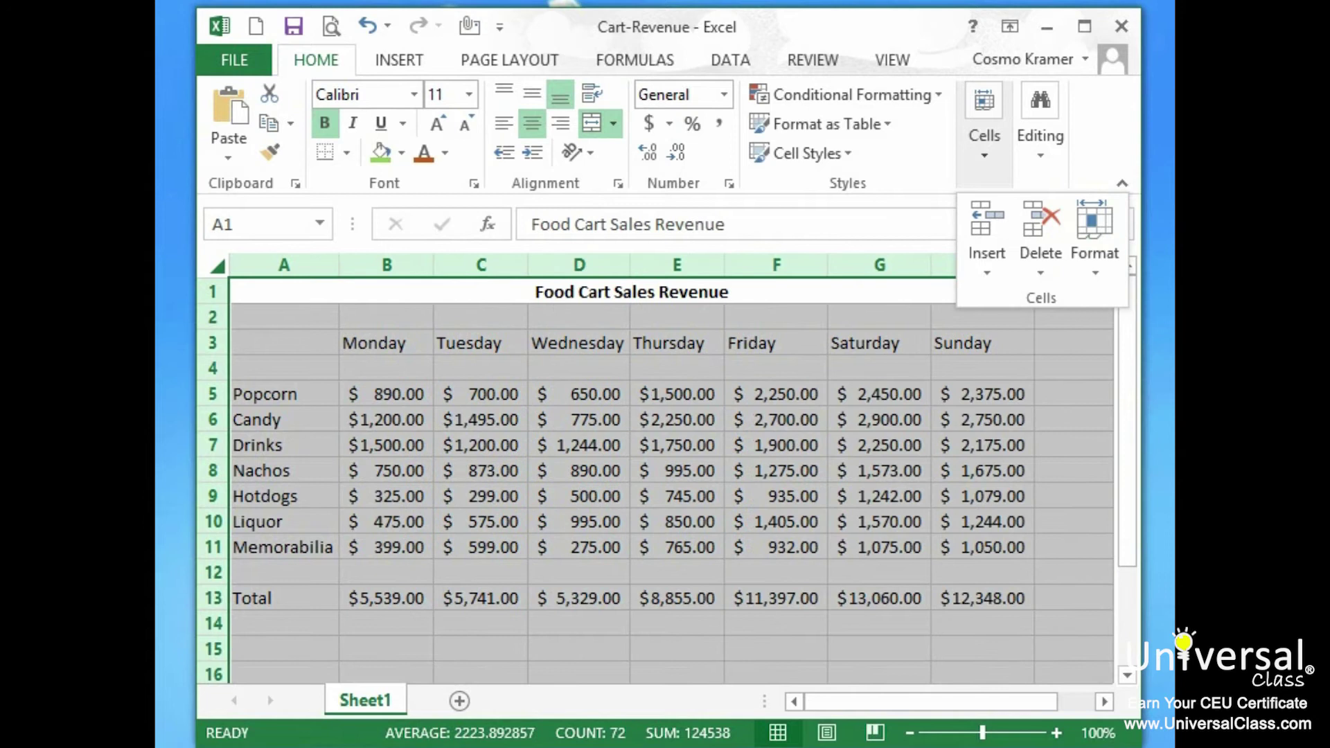
left_click(275, 319)
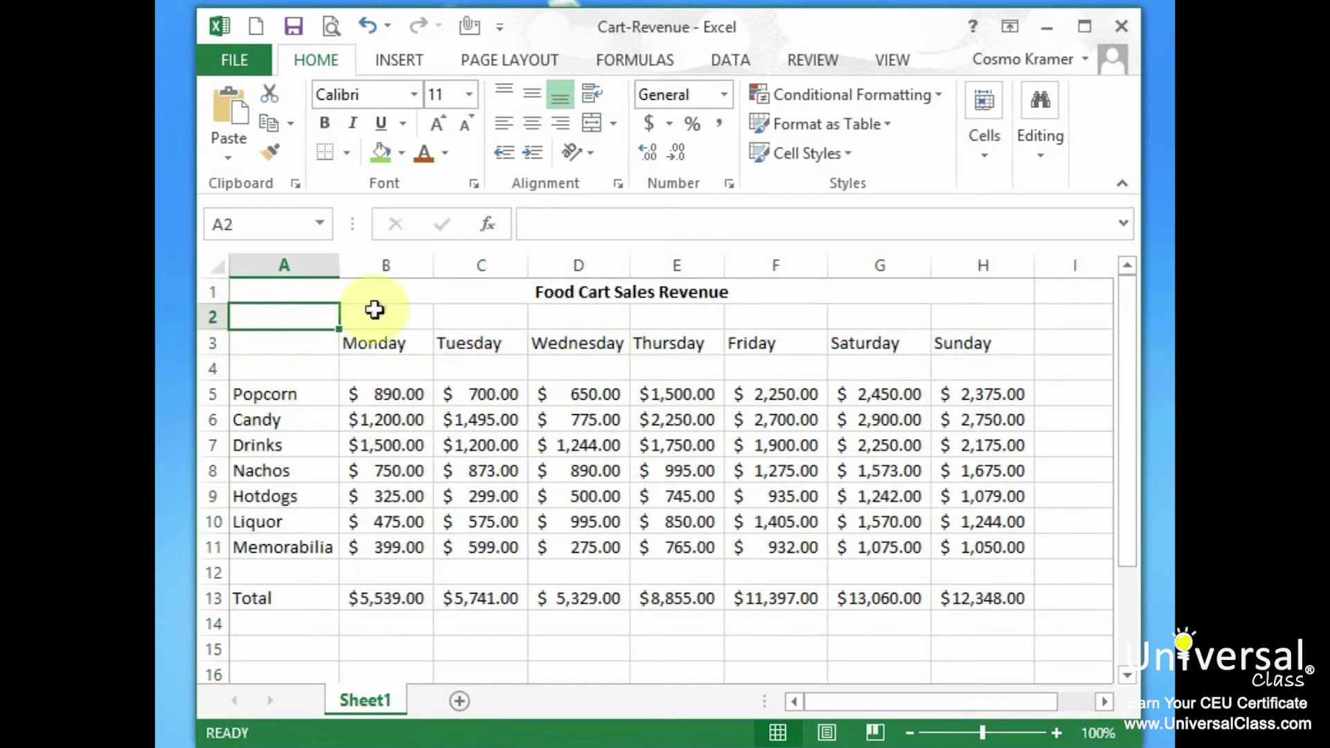
- Narrow columns B, C, D and E again by dragging their right borders
left_click(393, 265)
left_click_drag(433, 268, 416, 267)
left_click(464, 265)
left_click_drag(513, 265, 496, 264)
left_click(534, 265)
left_click_drag(597, 265, 575, 267)
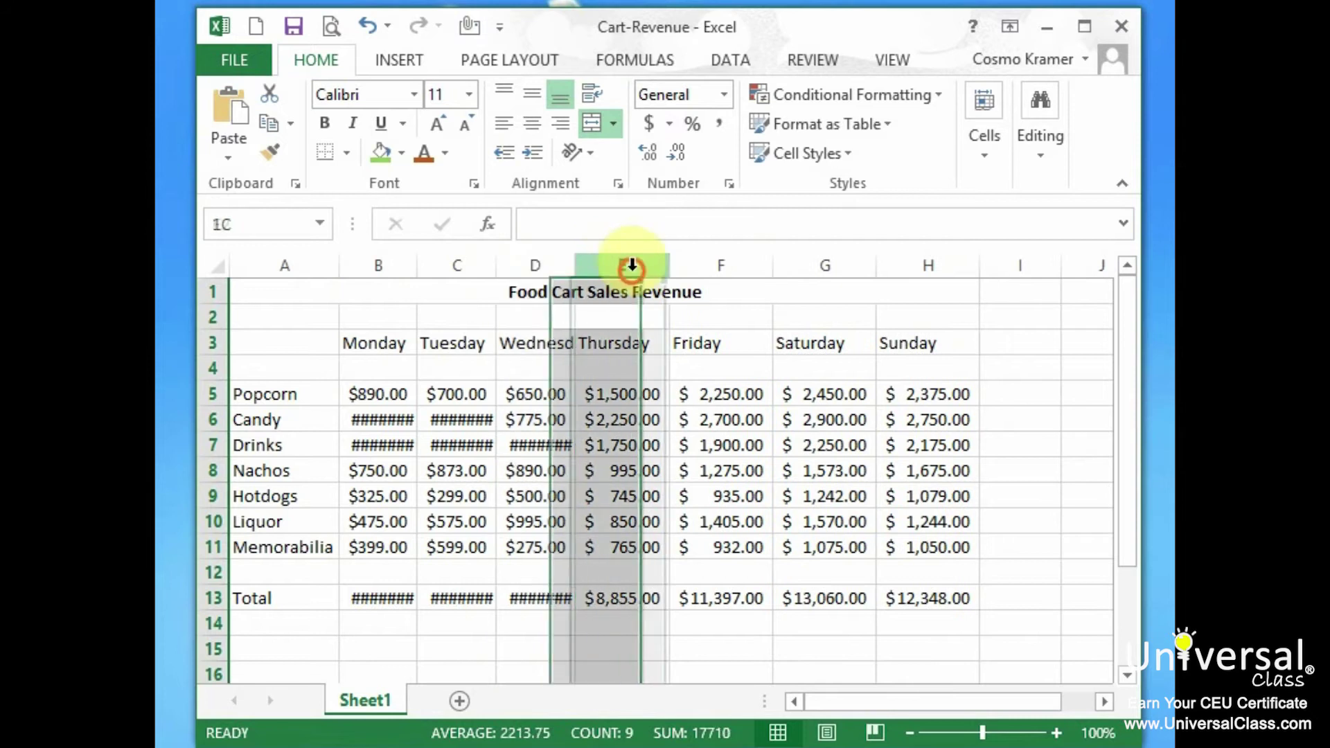
left_click(627, 266)
left_click_drag(667, 266, 649, 265)
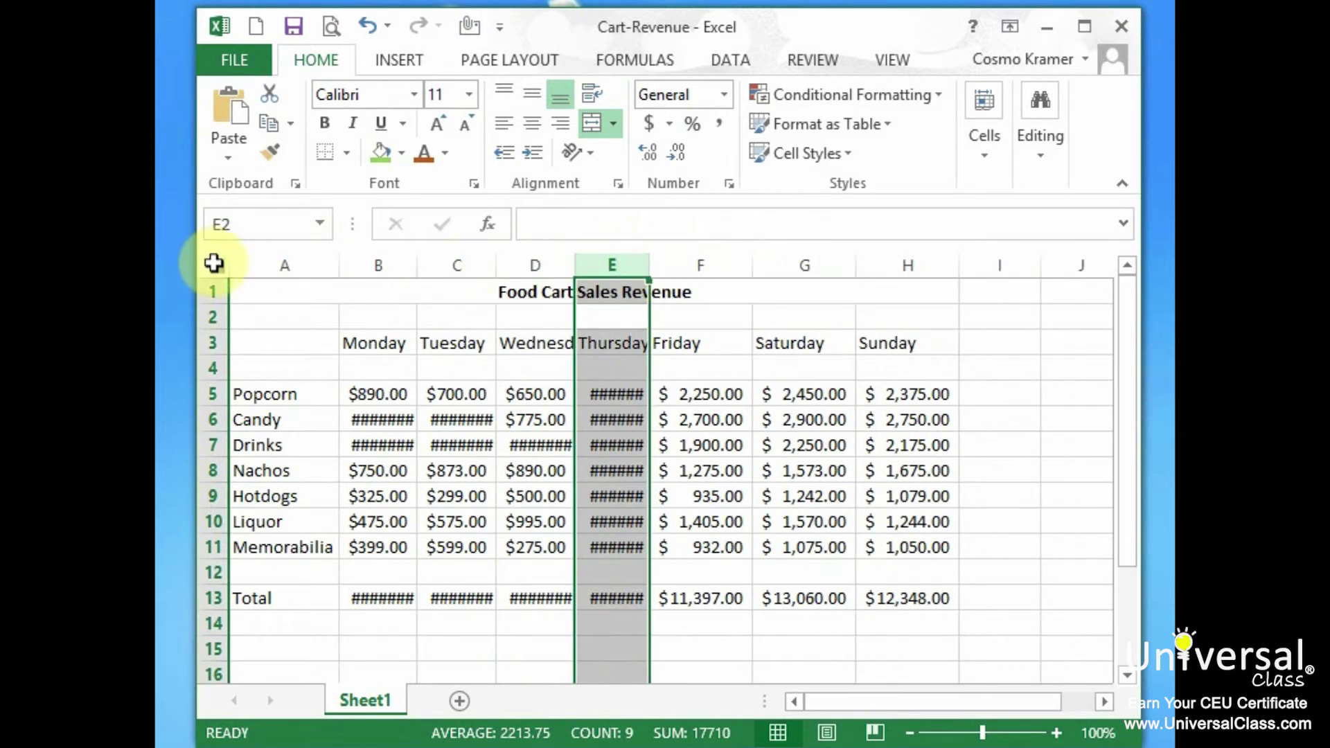
- Select the whole sheet and AutoFit all column widths so every amount shows
left_click(216, 263)
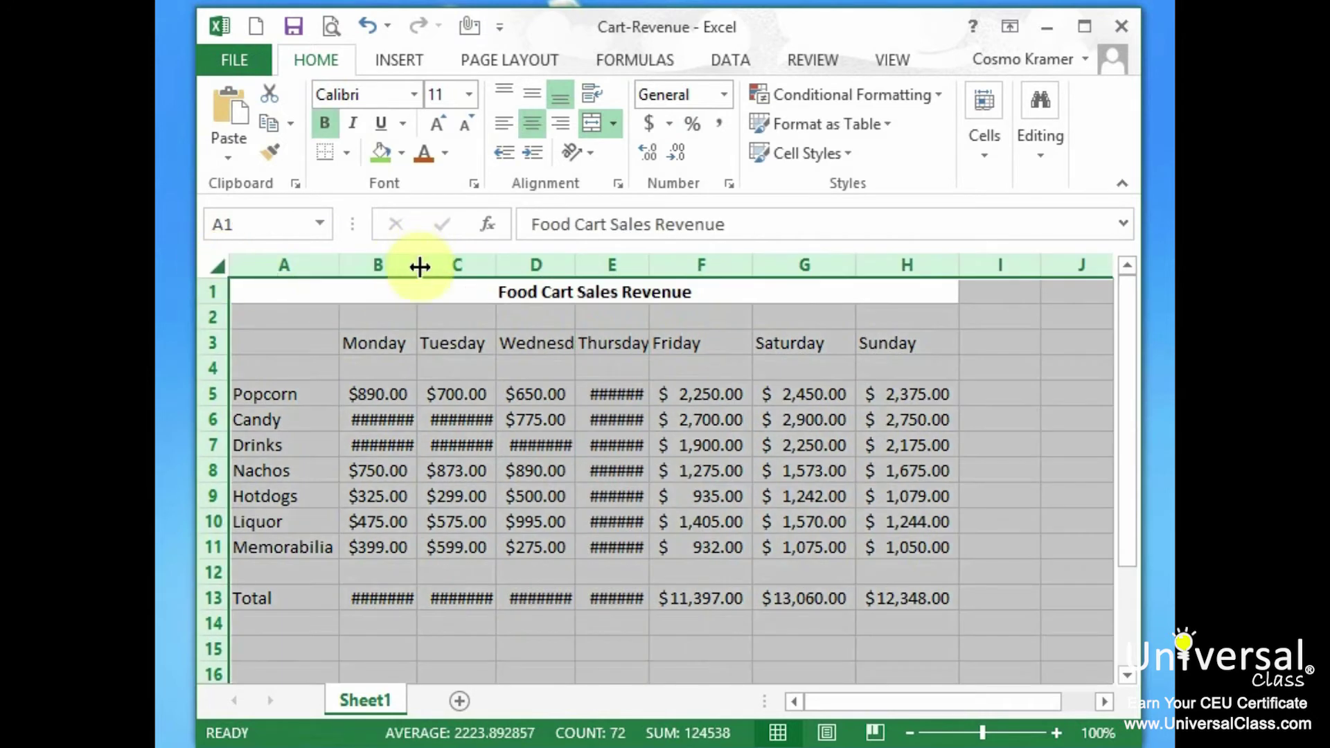
mouse_move(419, 264)
left_mouse_down()
mouse_move(401, 262)
mouse_move(418, 257)
left_mouse_up()
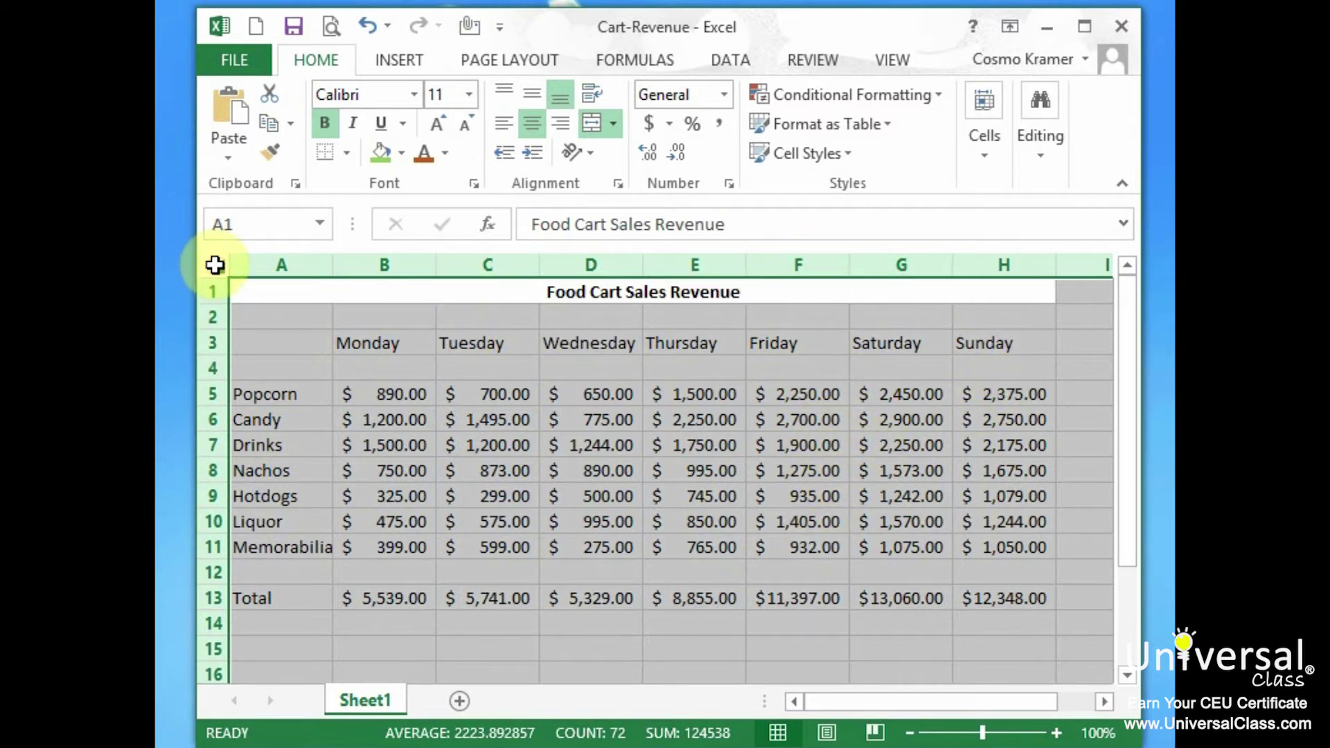
left_click(991, 163)
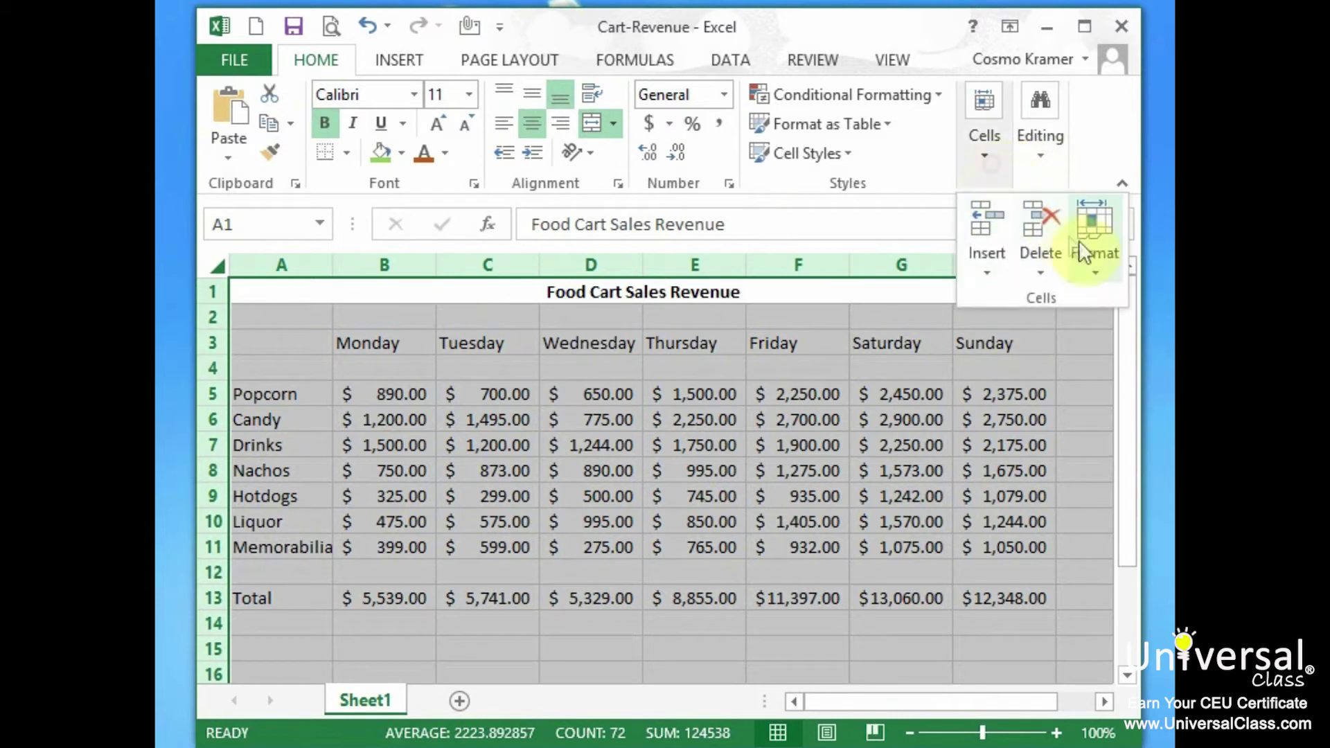
left_click(1084, 253)
left_click(1153, 424)
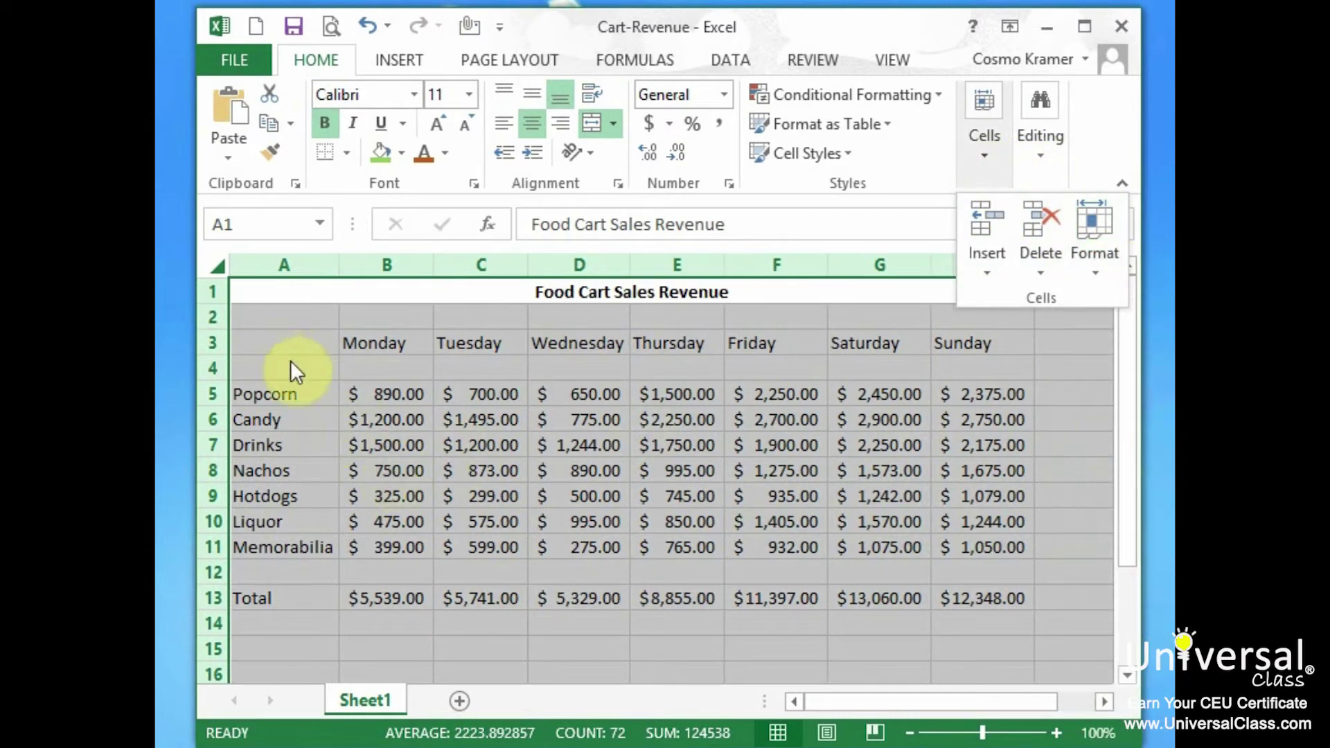
left_click(294, 313)
left_click(294, 315)
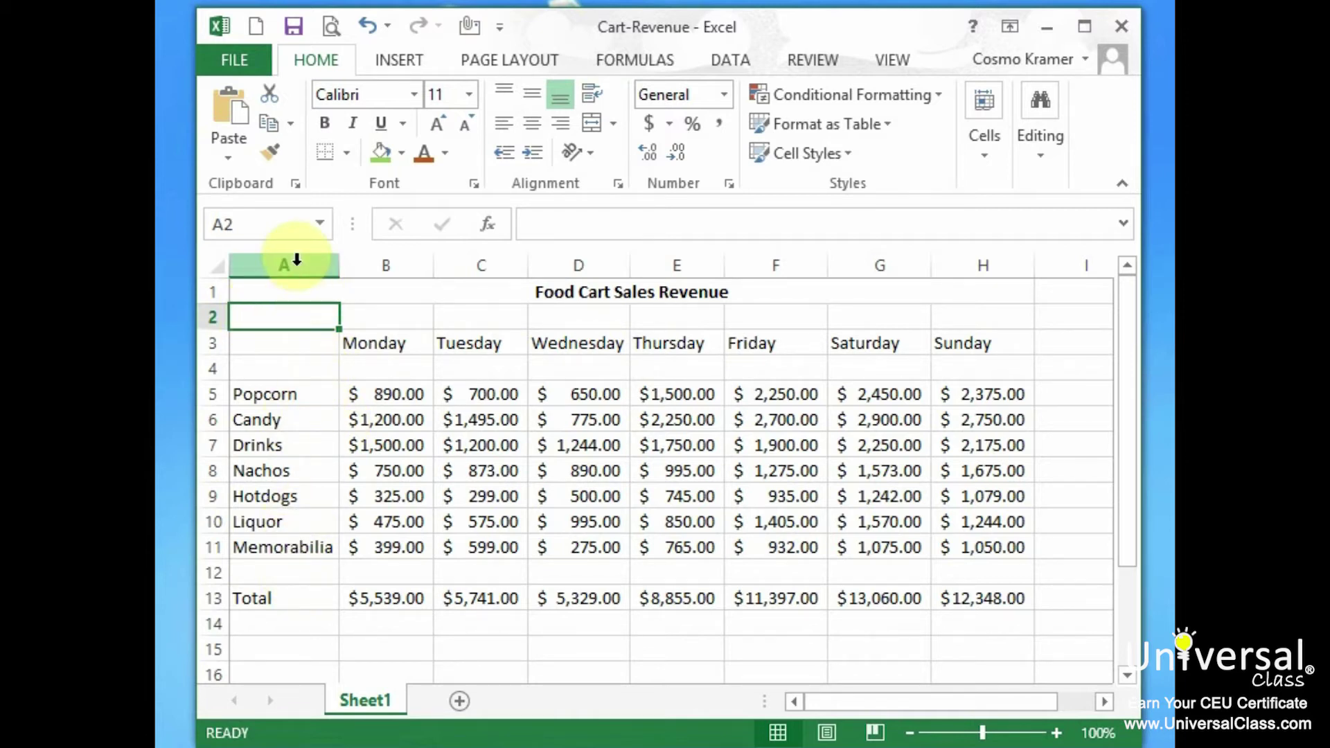
- Copy column A
left_click(1003, 266)
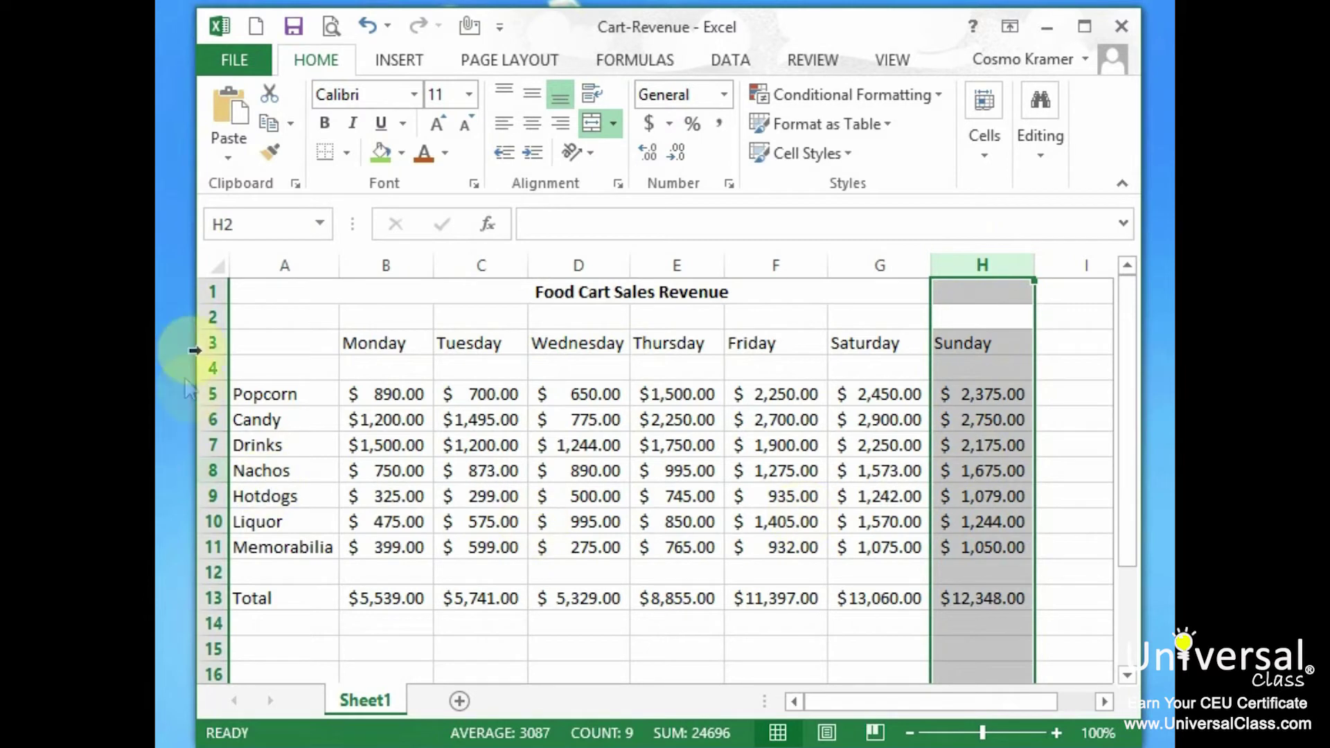
left_click(269, 263)
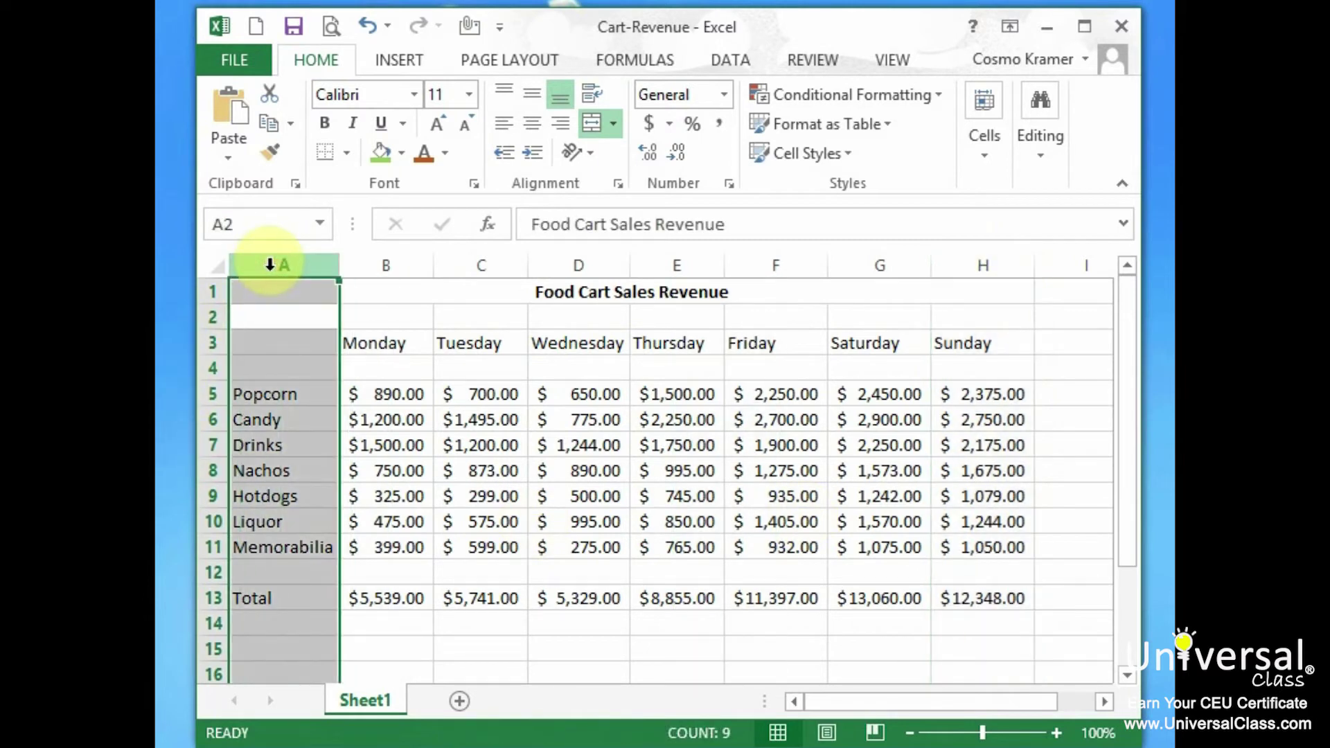
left_click(272, 264)
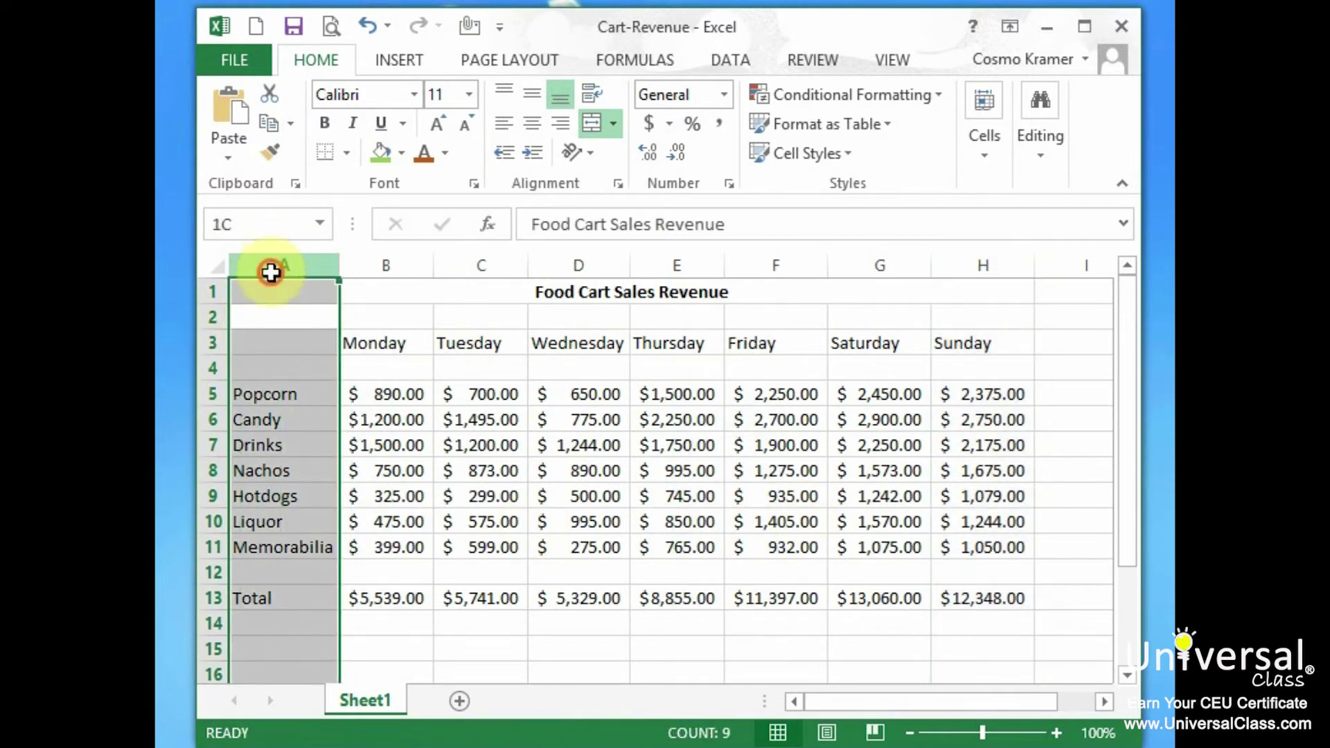
right_click(271, 266)
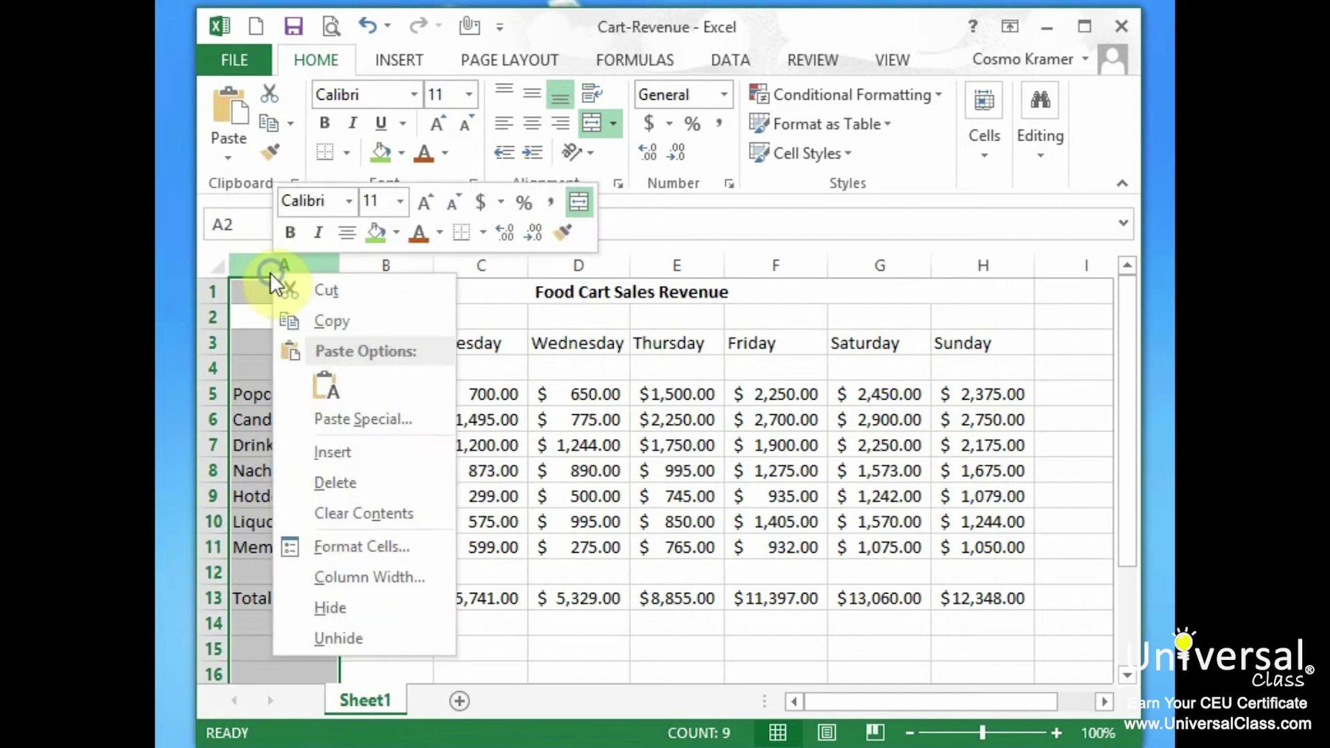
left_click(349, 319)
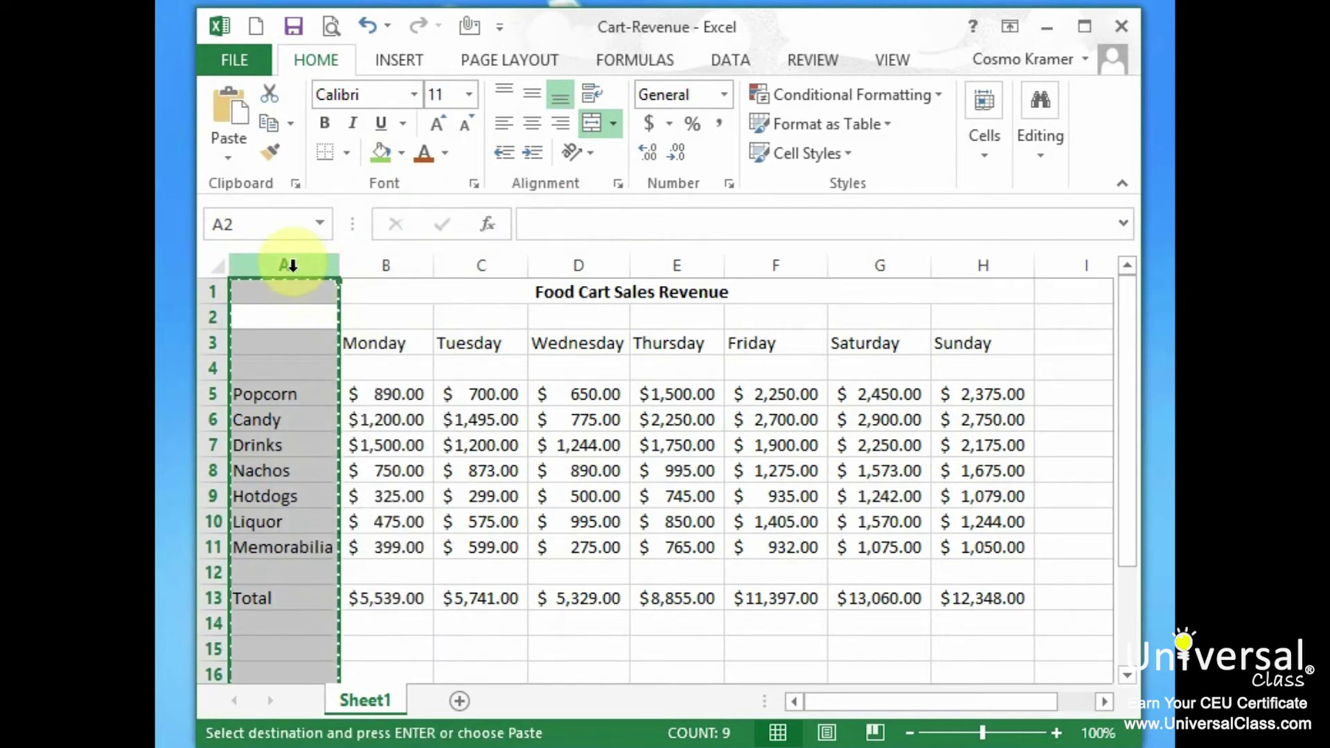
- Bring up the Paste Special dialog for the Sunday column H
right_click(1009, 264)
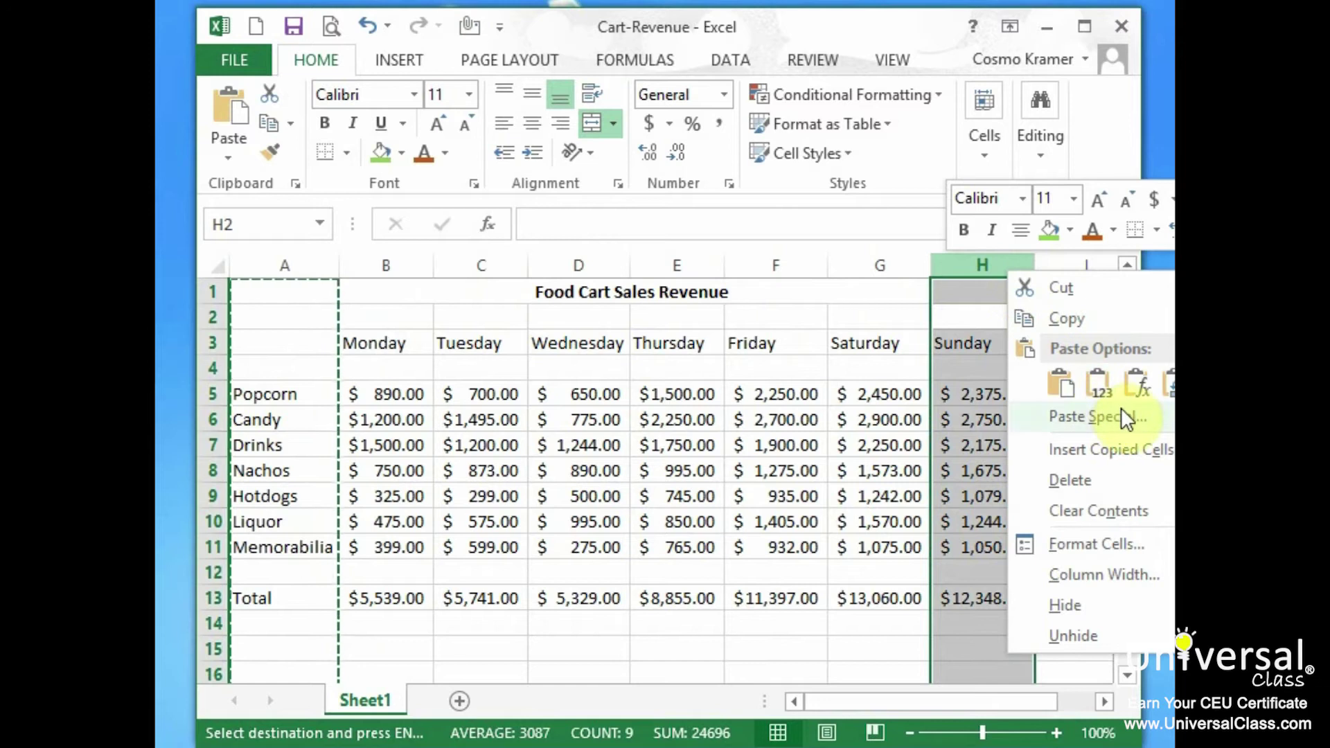
mouse_move(1122, 413)
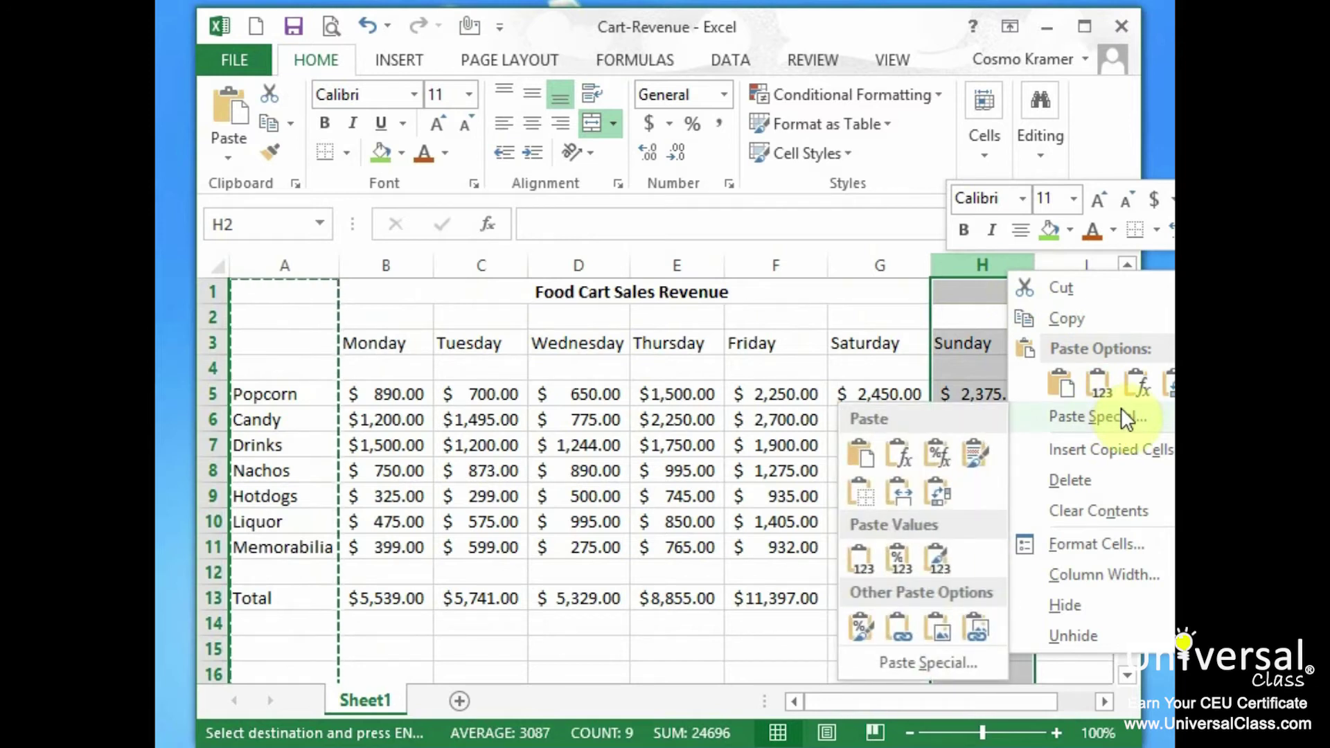
left_click(1122, 413)
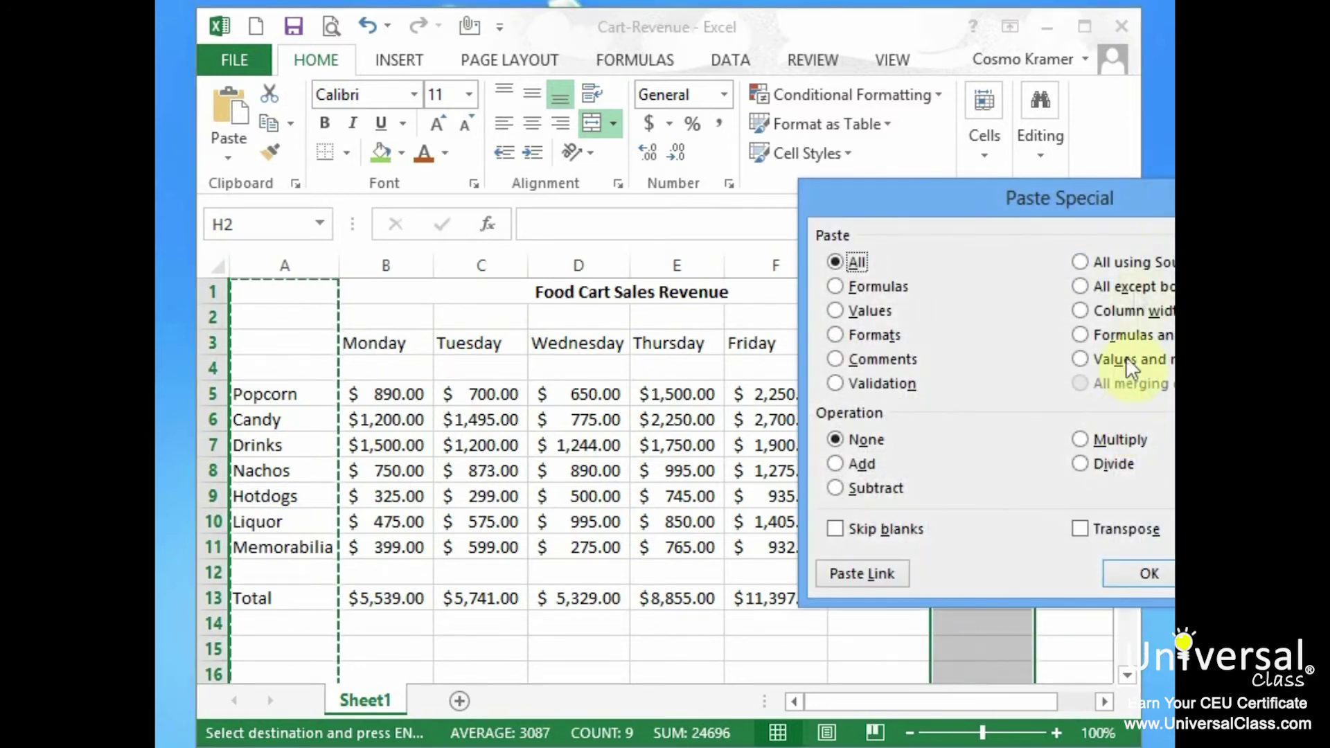
- Paste only column widths so column H matches column A's width
left_click_drag(1150, 185, 677, 147)
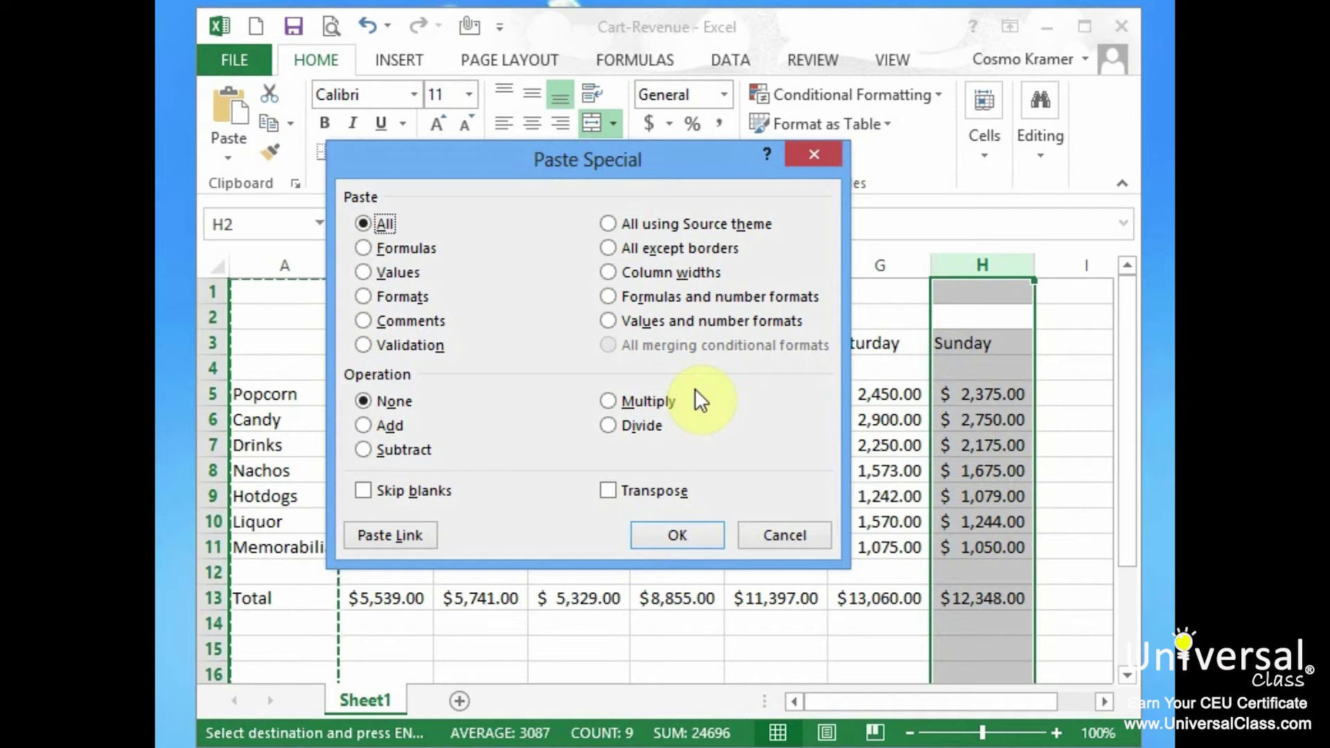
left_click(645, 271)
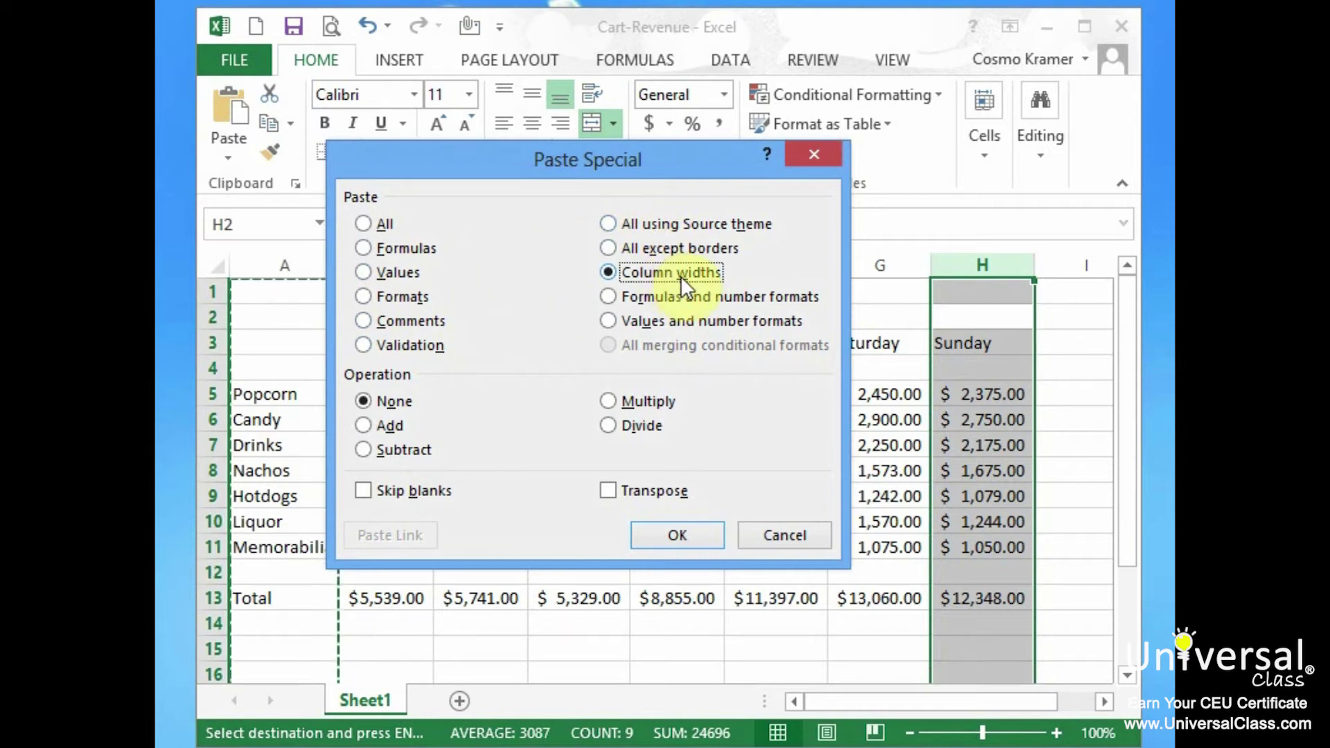
left_click(697, 535)
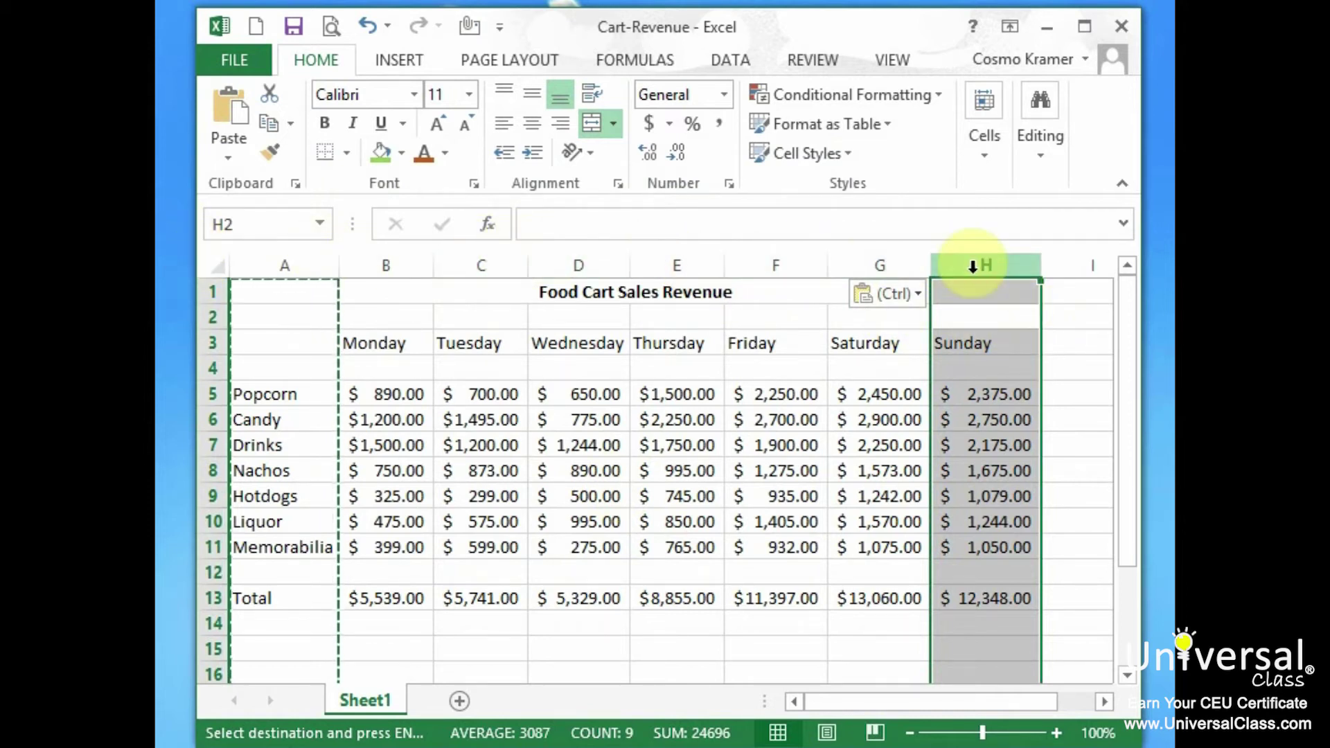
left_click(983, 156)
left_click(1099, 274)
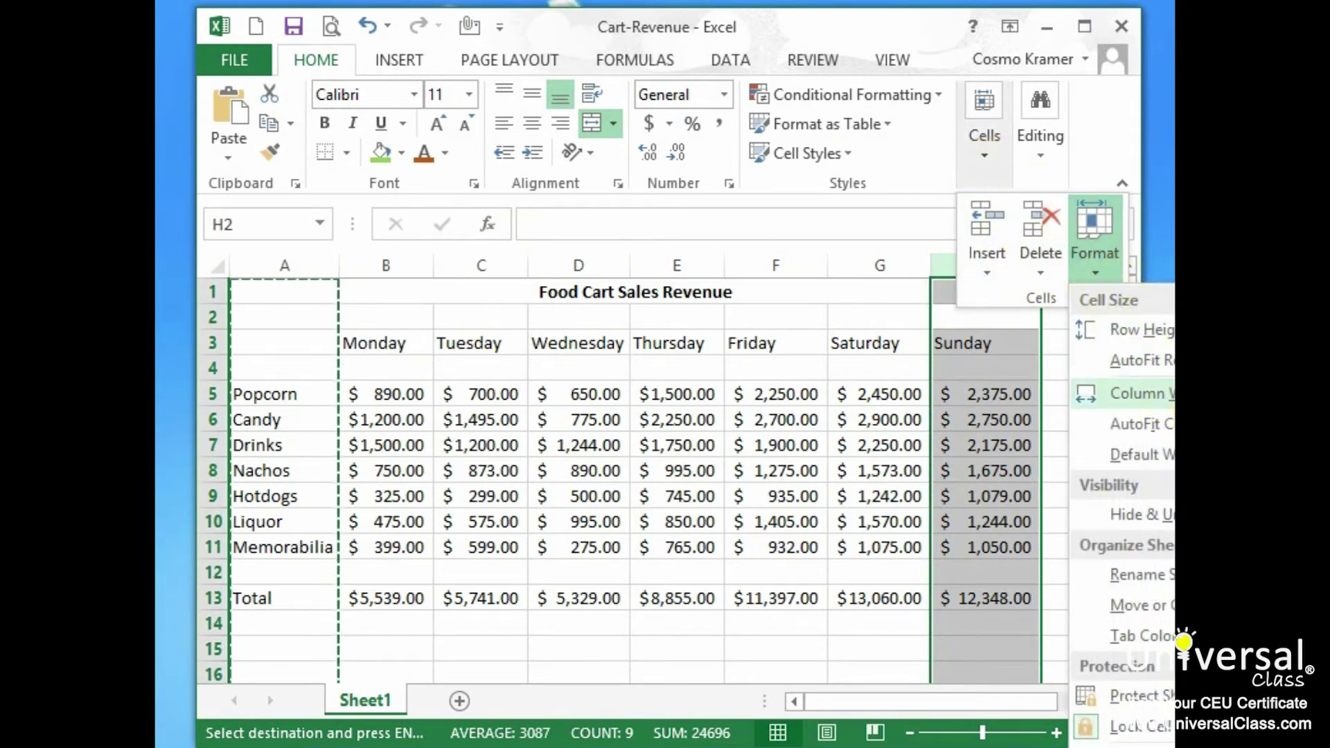
left_click(1124, 392)
left_click(907, 283)
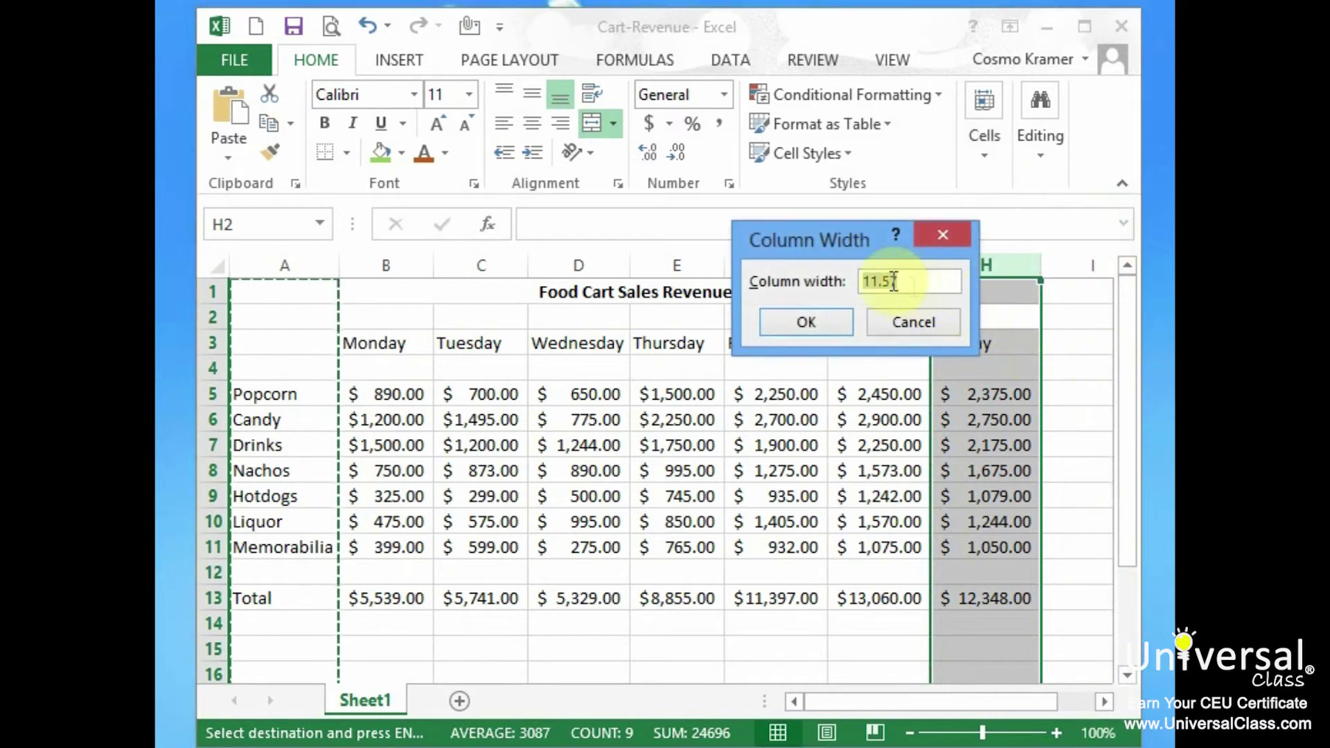
left_click(940, 317)
left_click(278, 263)
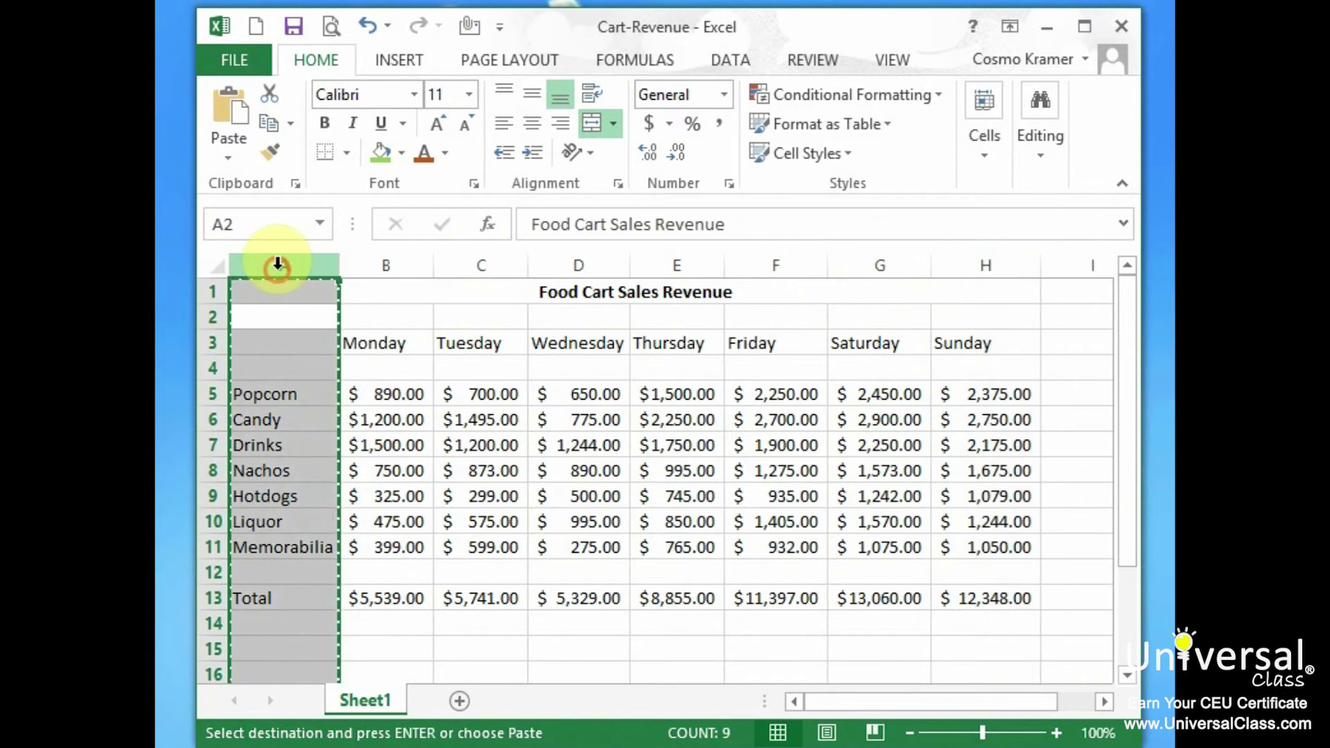
right_click(277, 264)
left_click(984, 138)
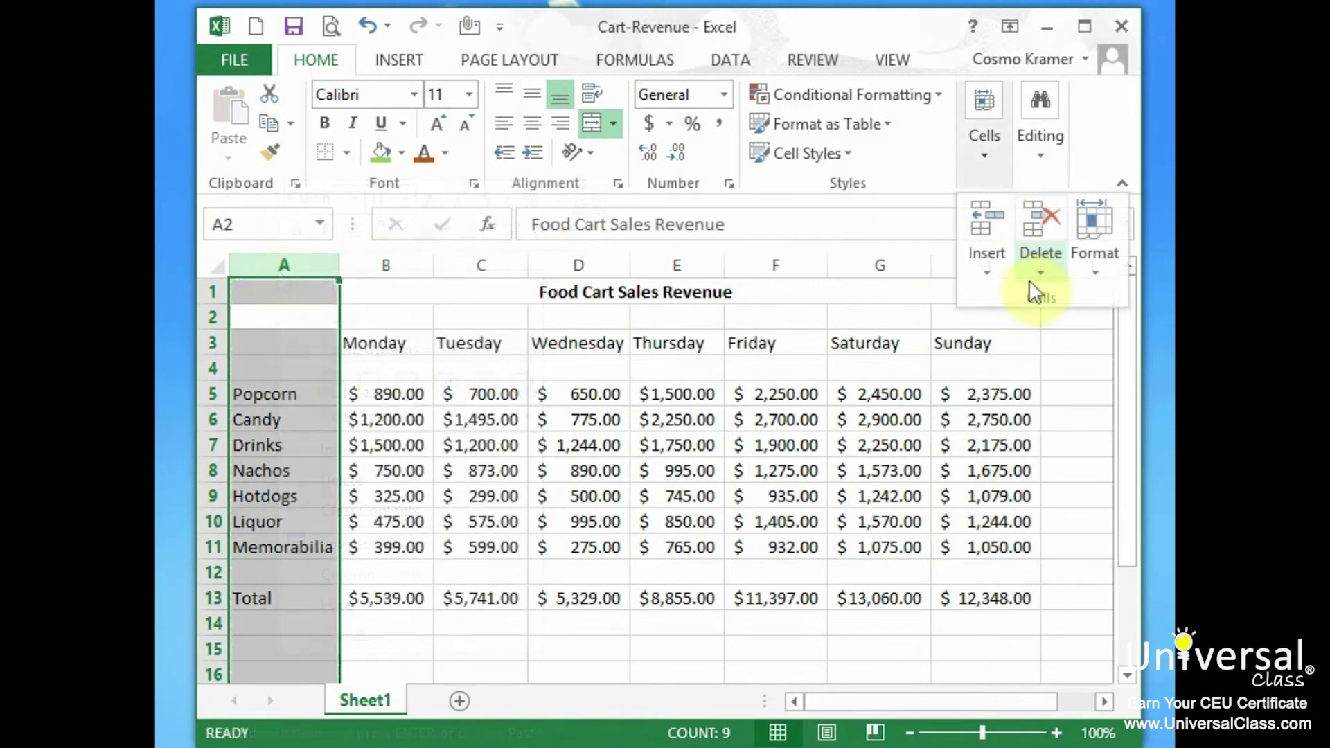
left_click(1096, 268)
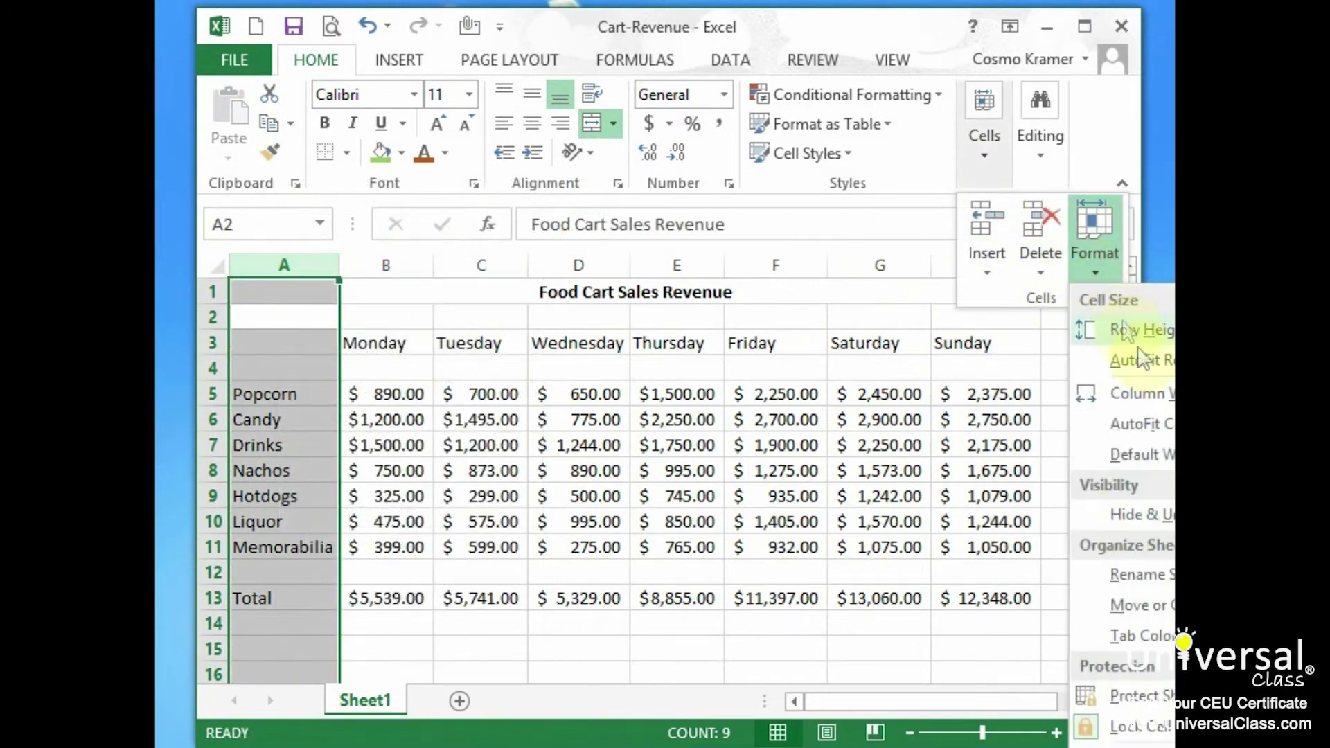
left_click(1139, 393)
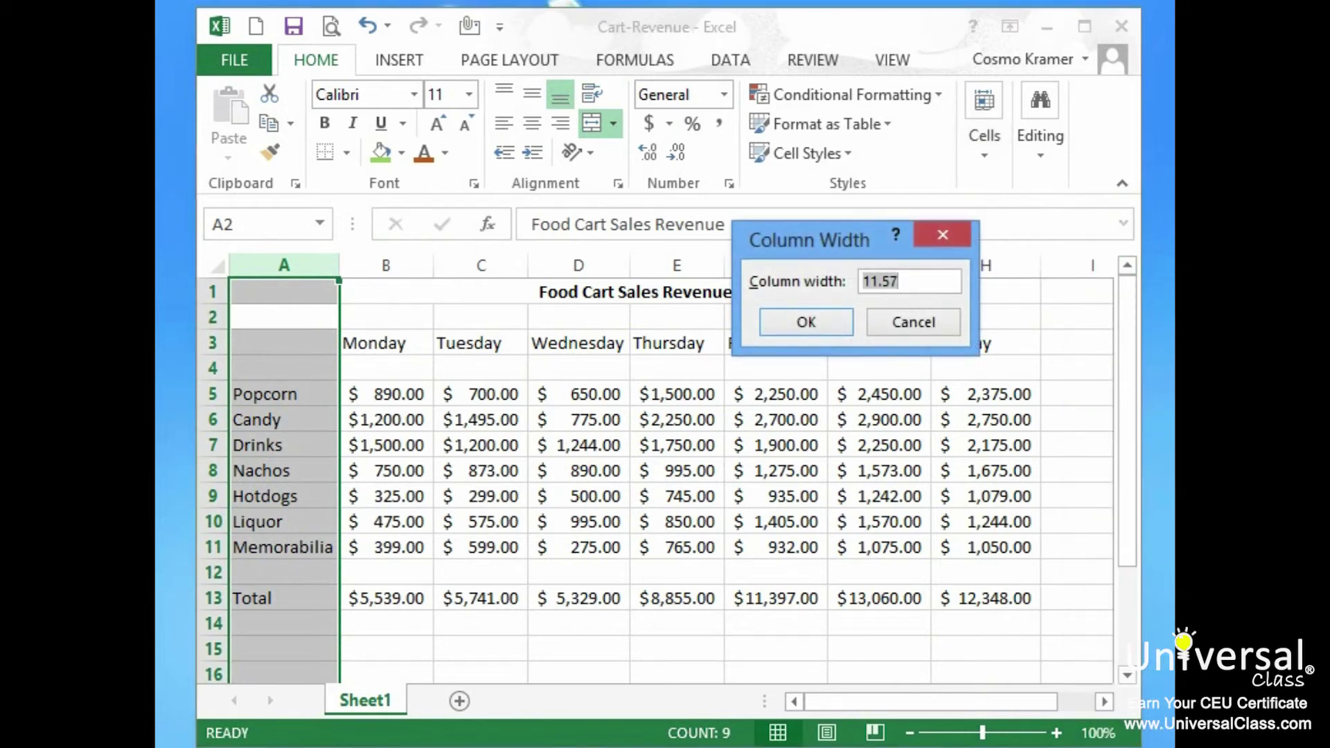
left_click(930, 322)
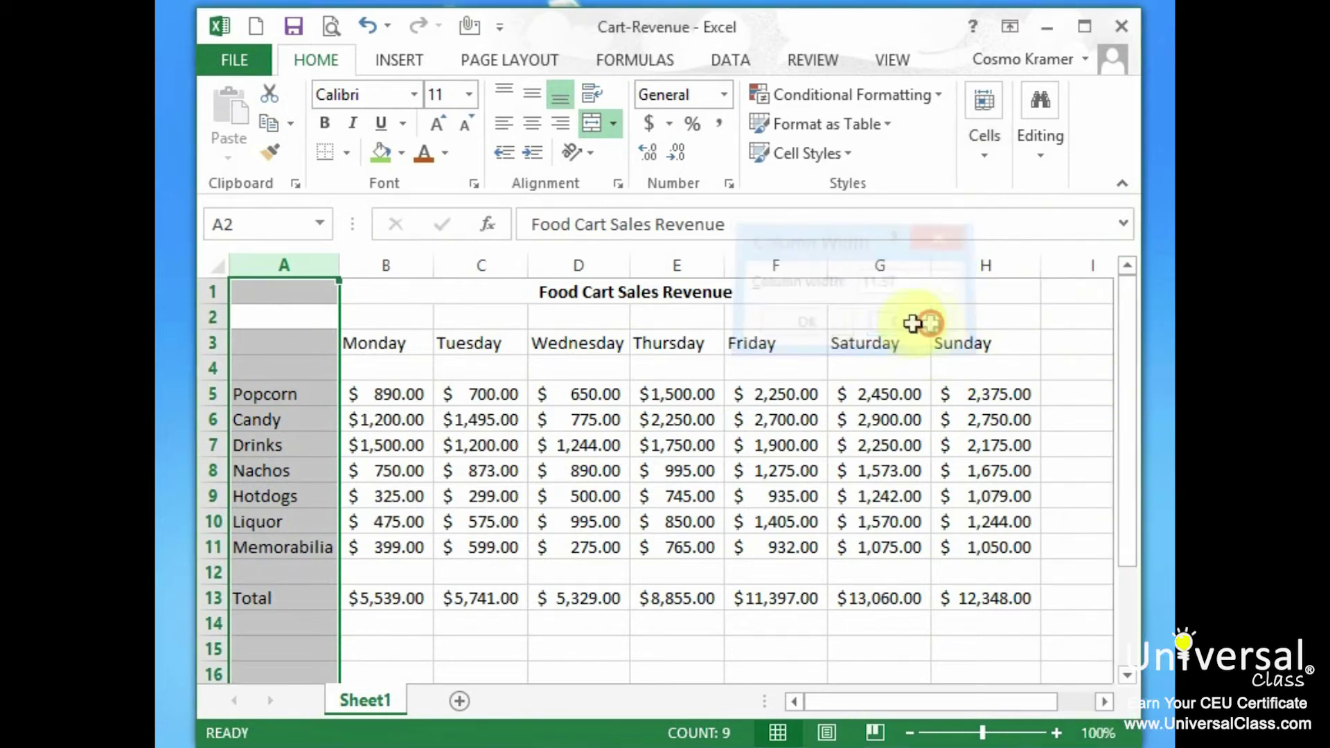
left_click(327, 291)
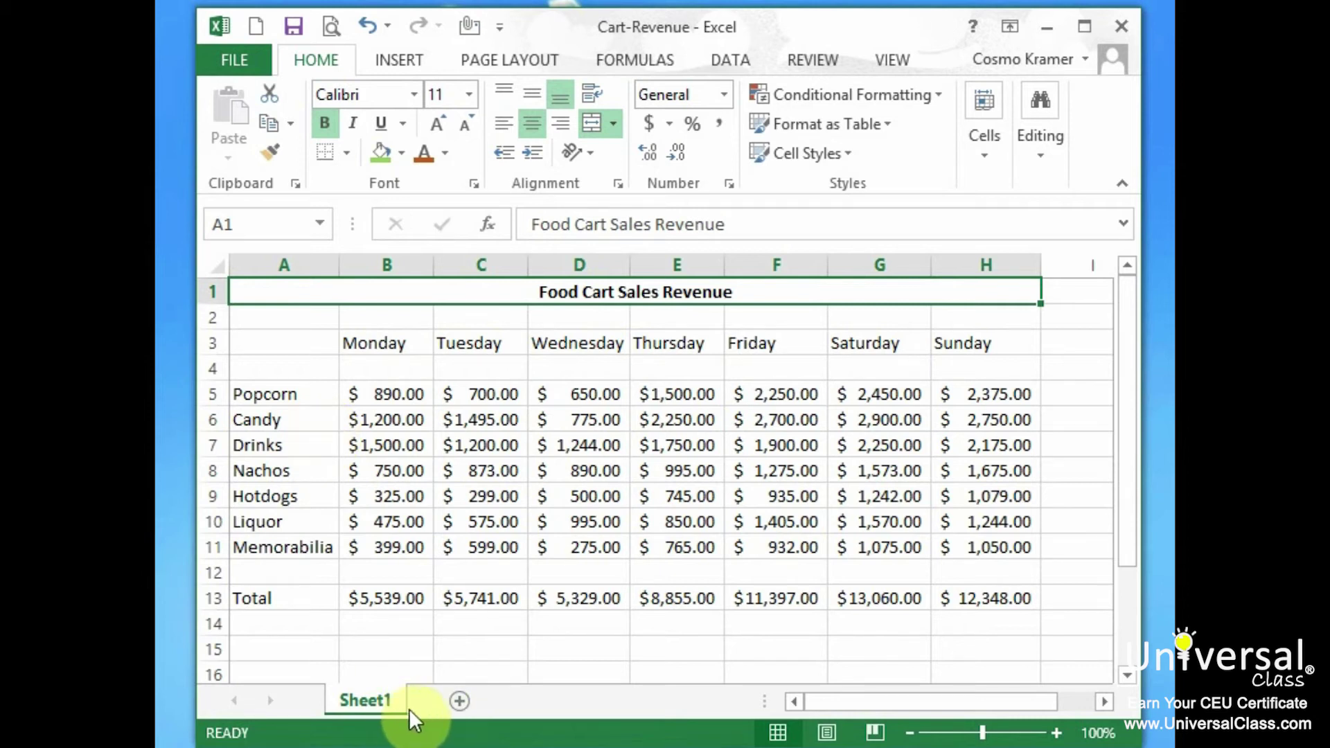
- Add Sheet2 and Sheet3, then group all three sheets via Select All Sheets
left_click(462, 702)
left_click(541, 701)
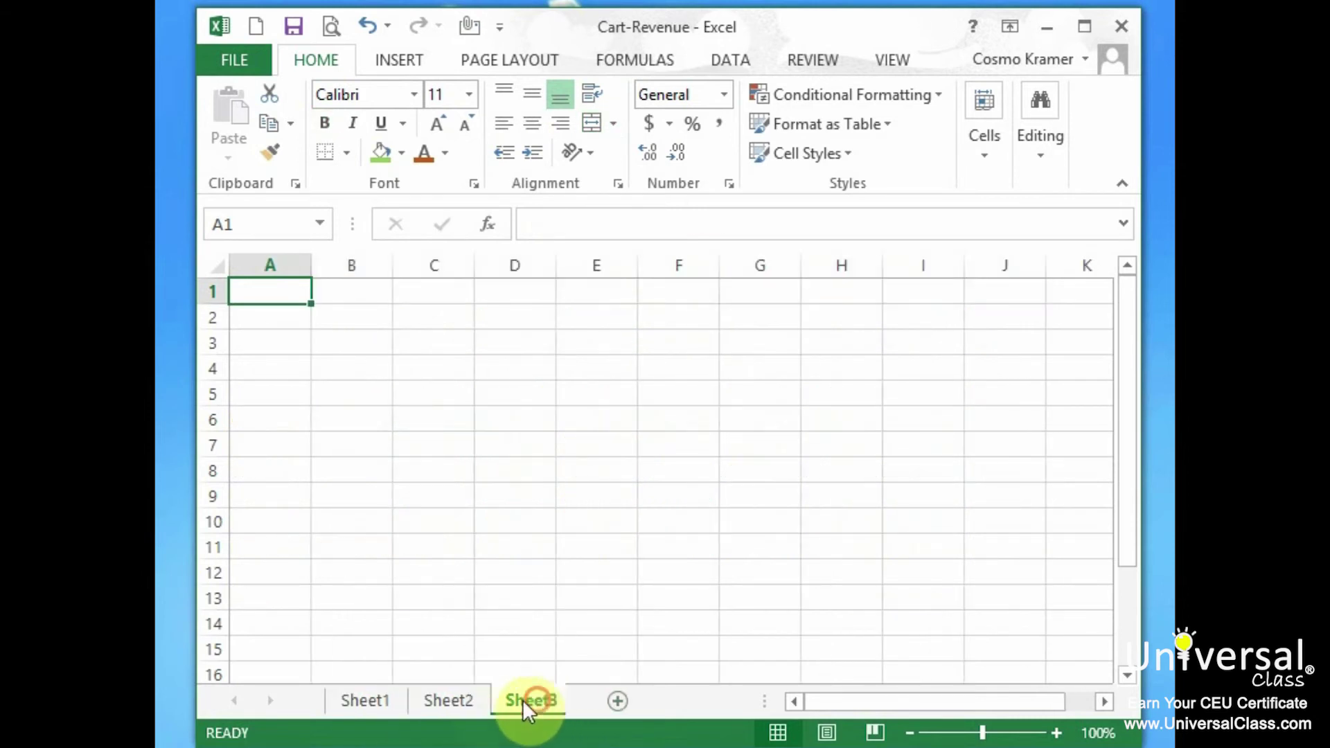
left_click(366, 700)
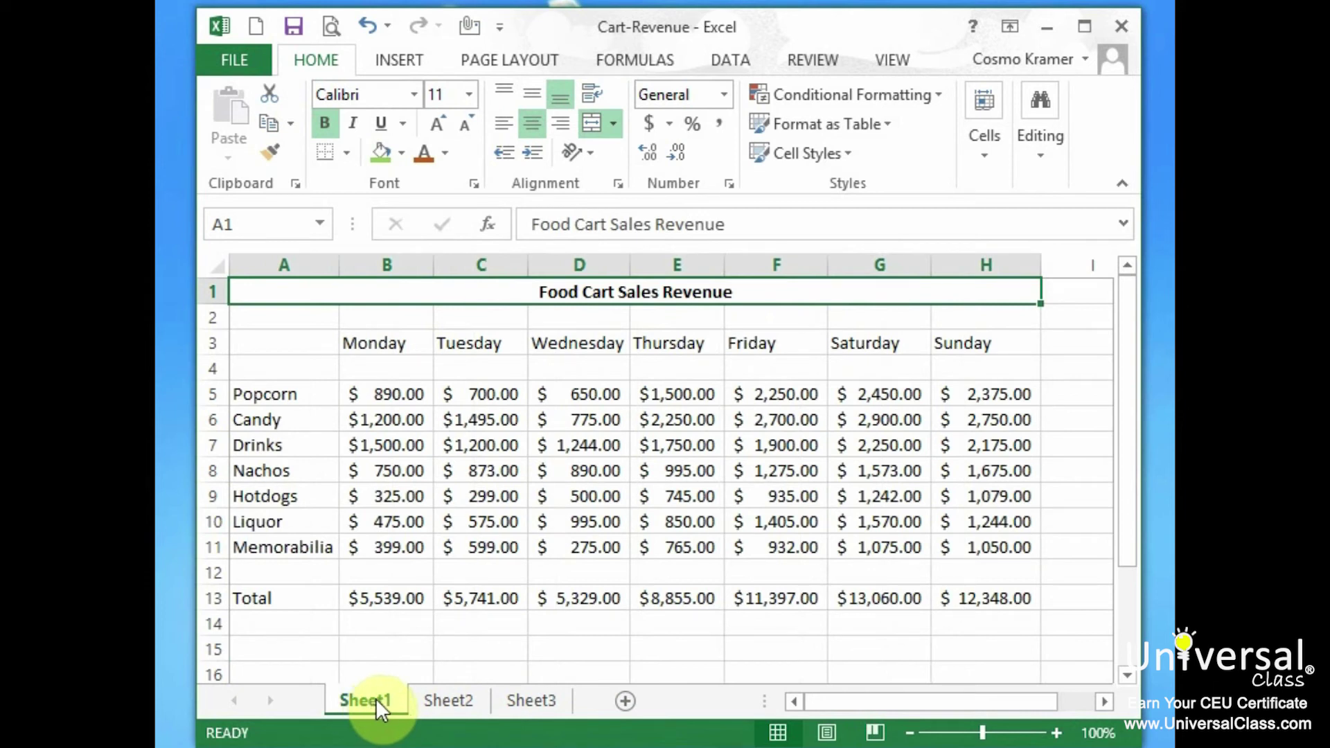
right_click(374, 698)
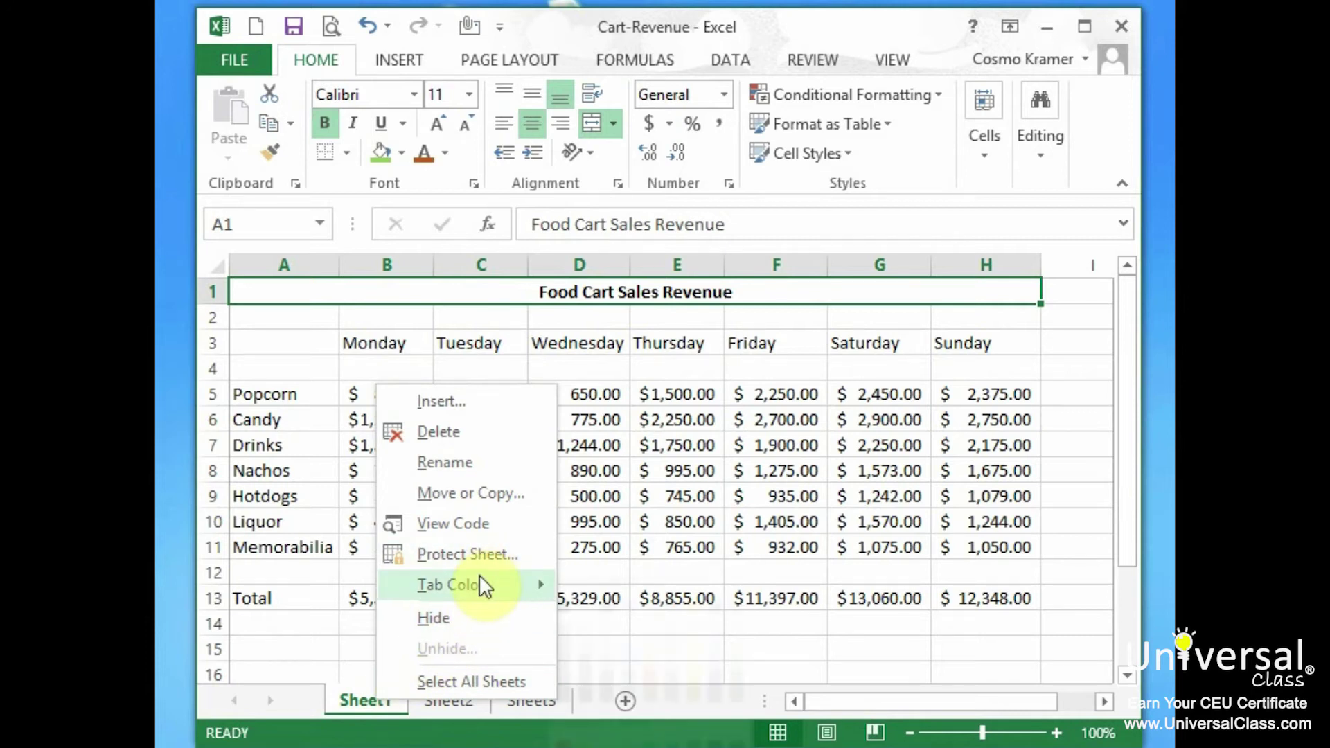
left_click(507, 692)
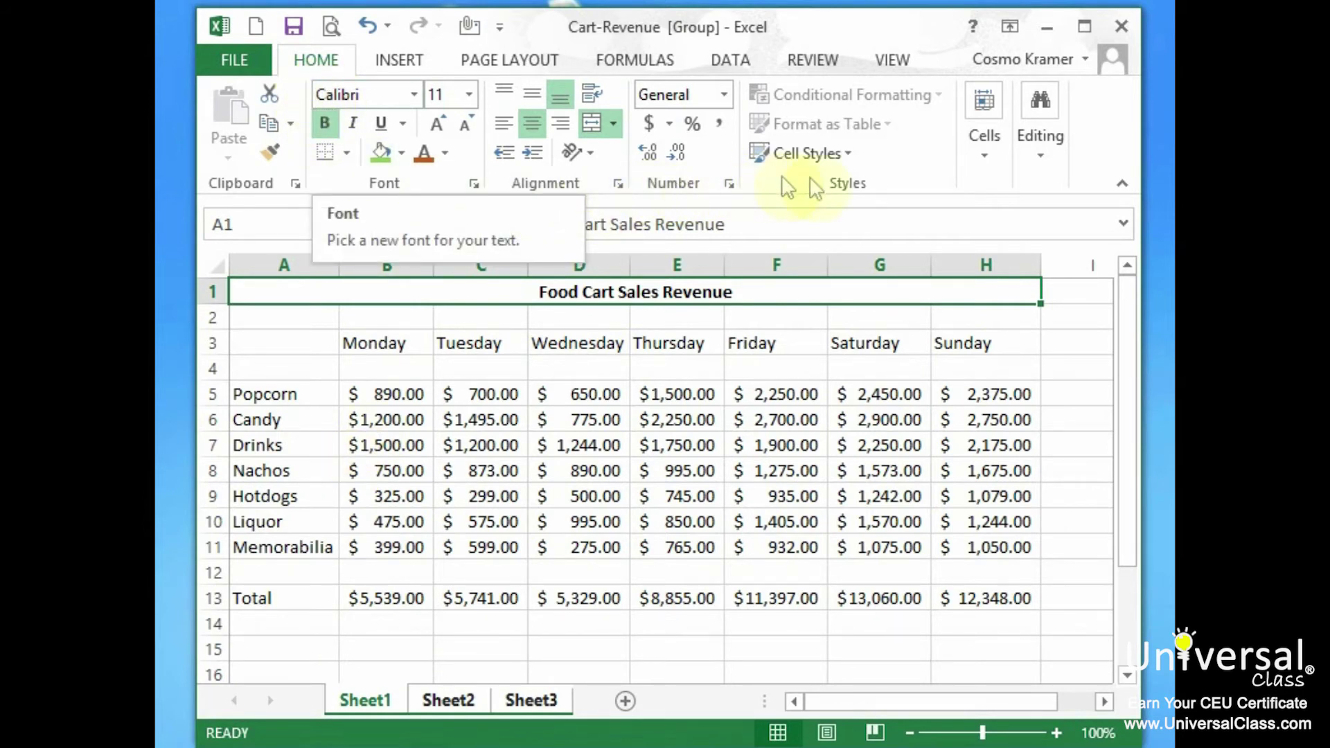
- Make 17 the default column width on the grouped sheets, widening the Friday–Sunday columns
left_click(984, 159)
left_click(1092, 273)
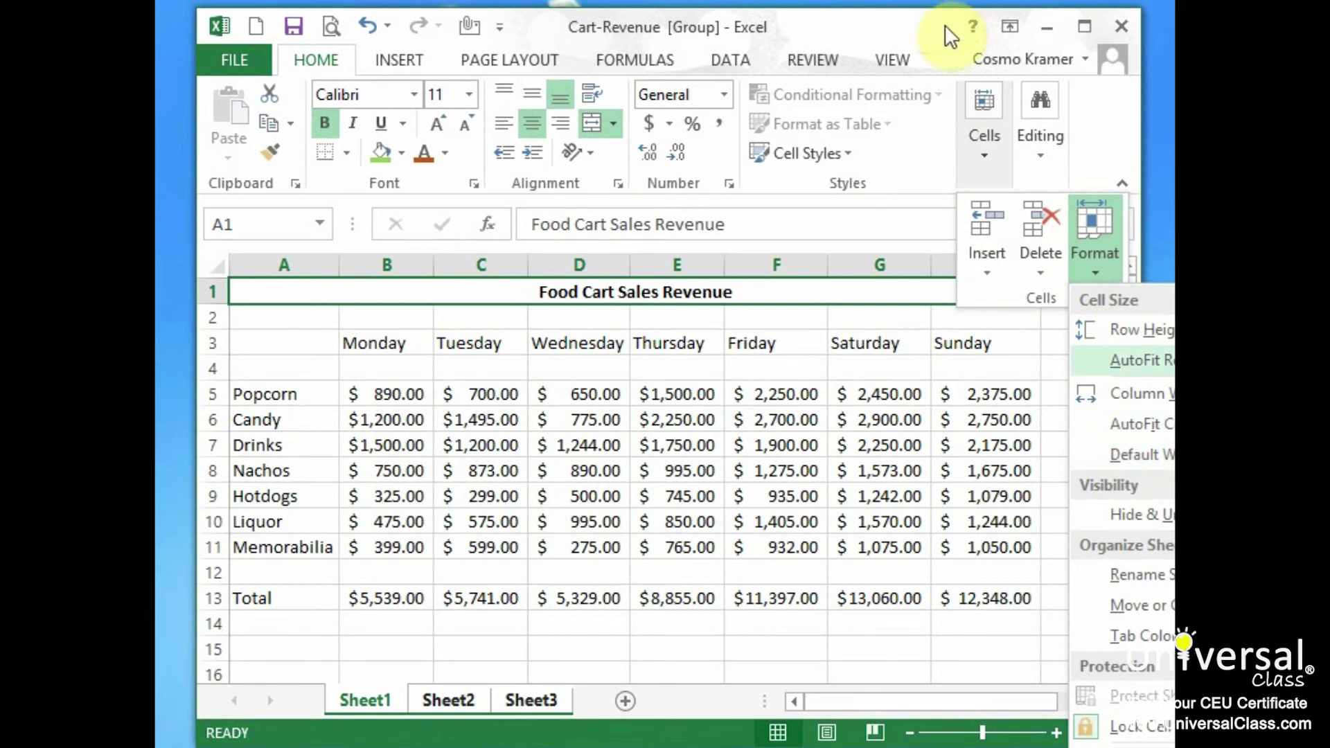
left_click_drag(946, 31, 778, 29)
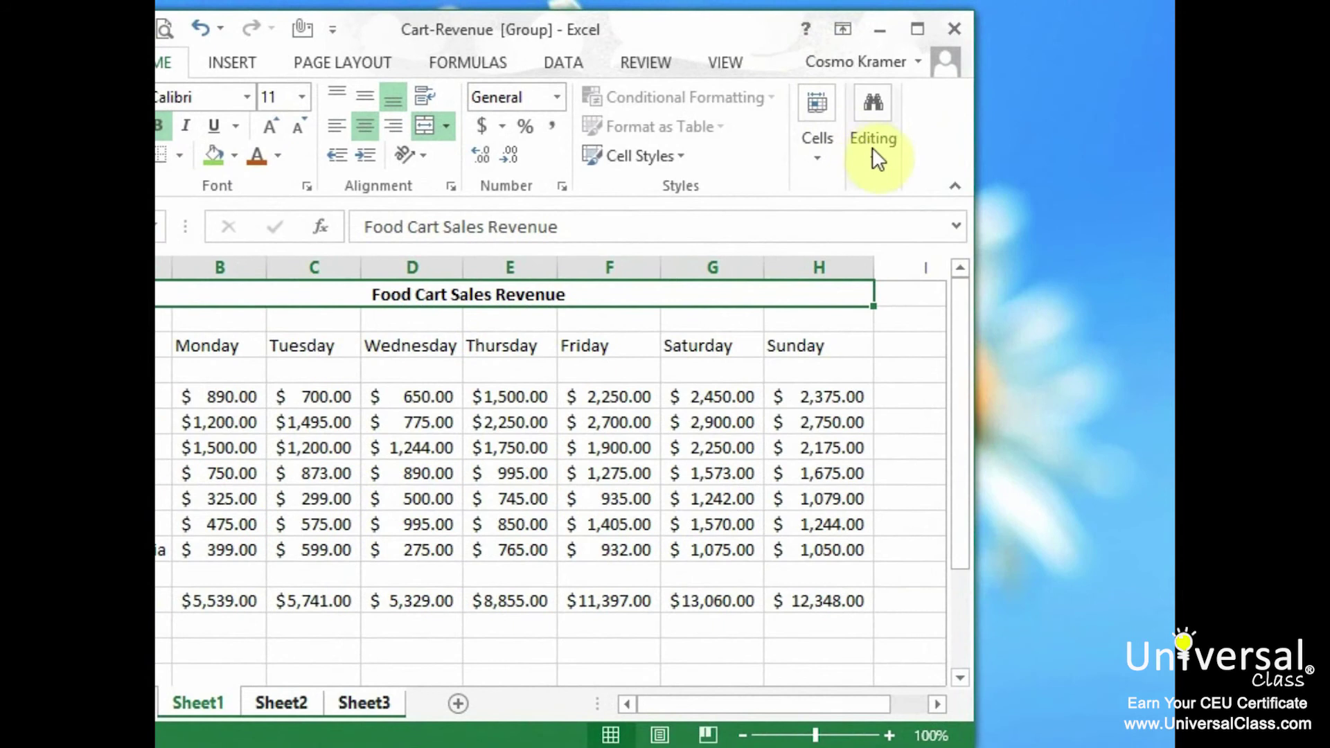
left_click(820, 157)
left_click(928, 273)
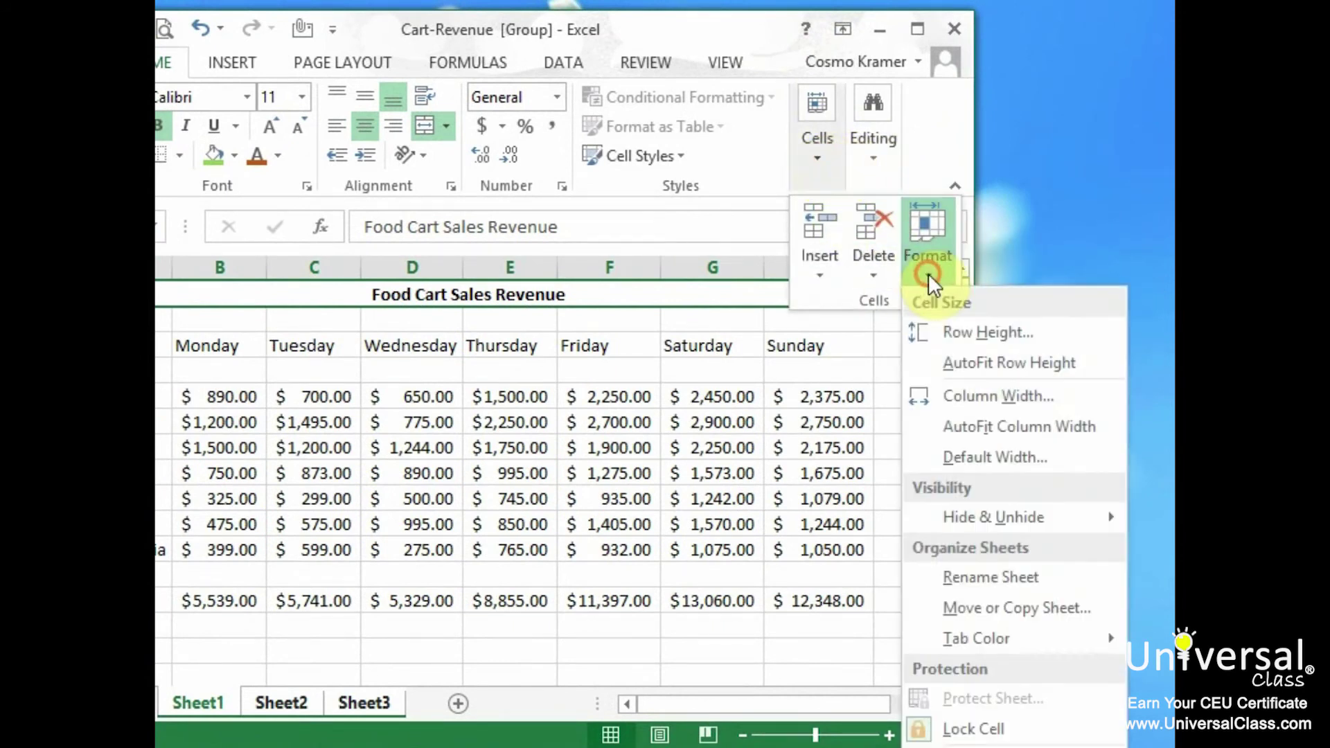
left_click(1042, 457)
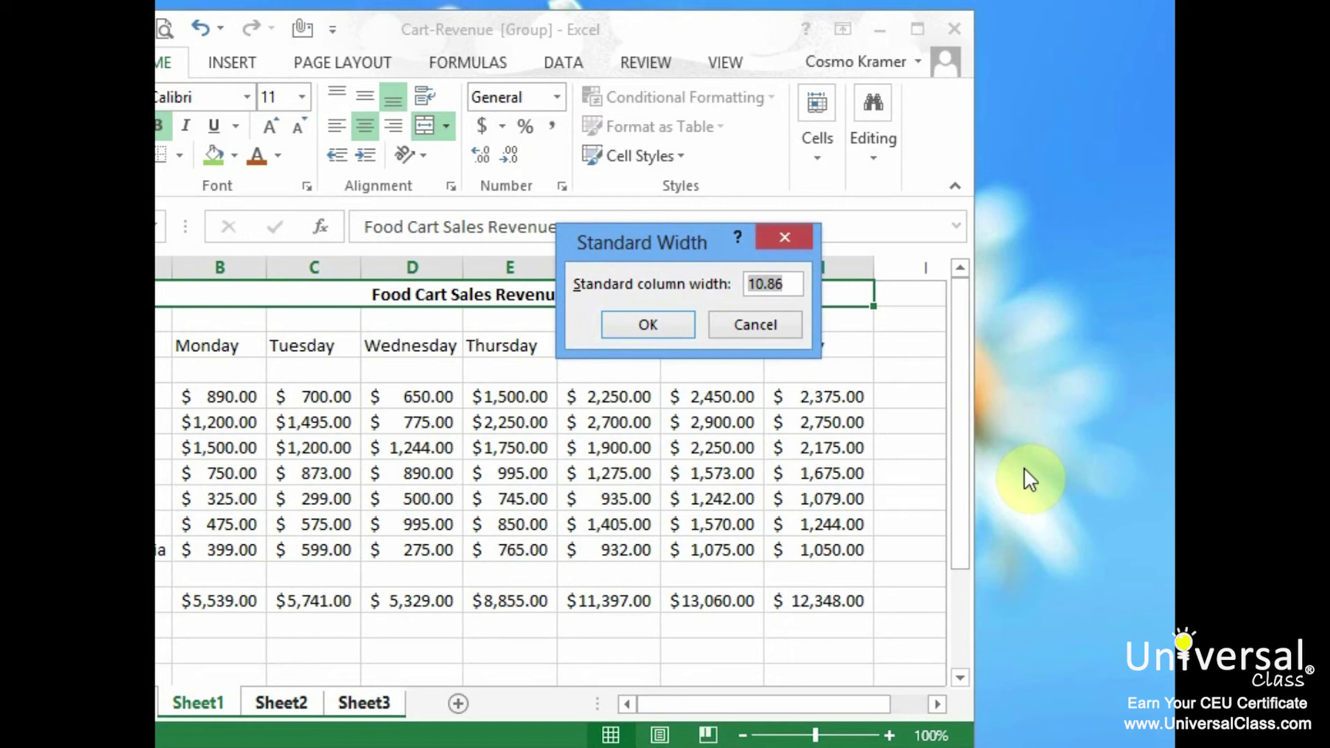
type("17")
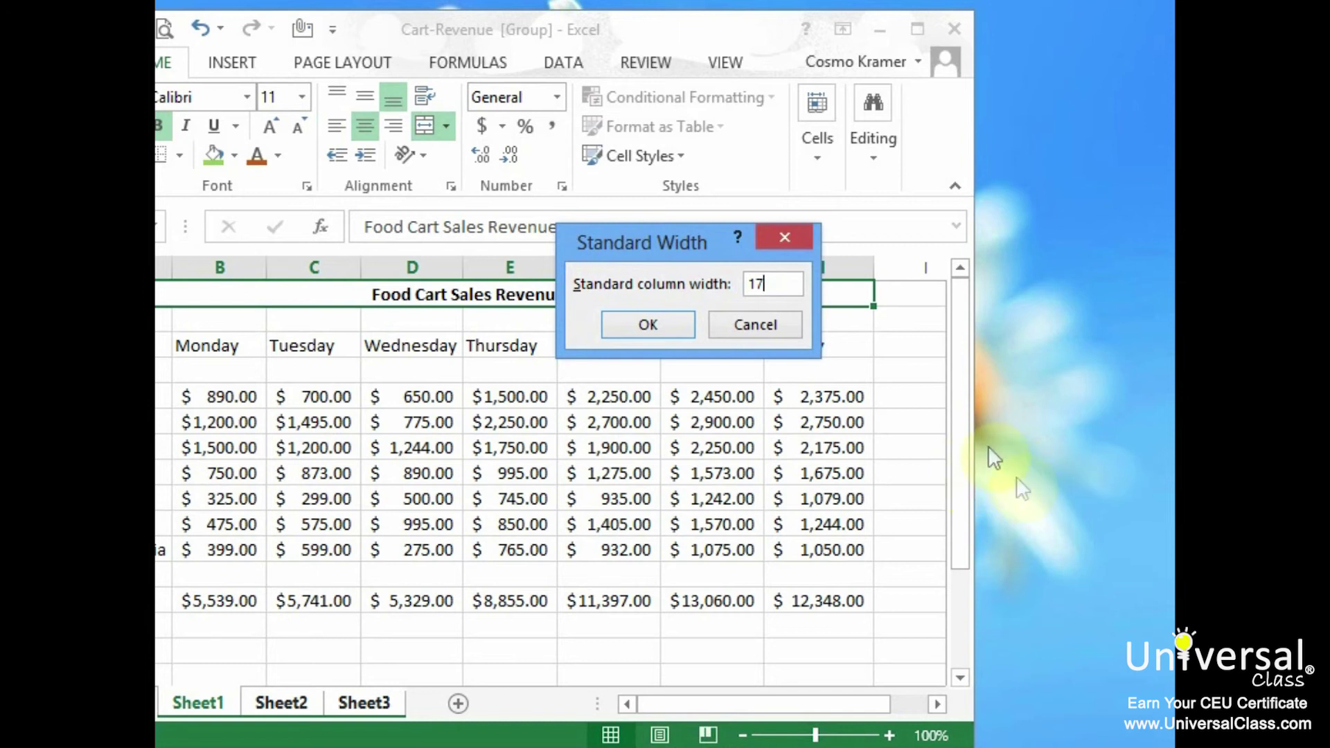
left_click(641, 324)
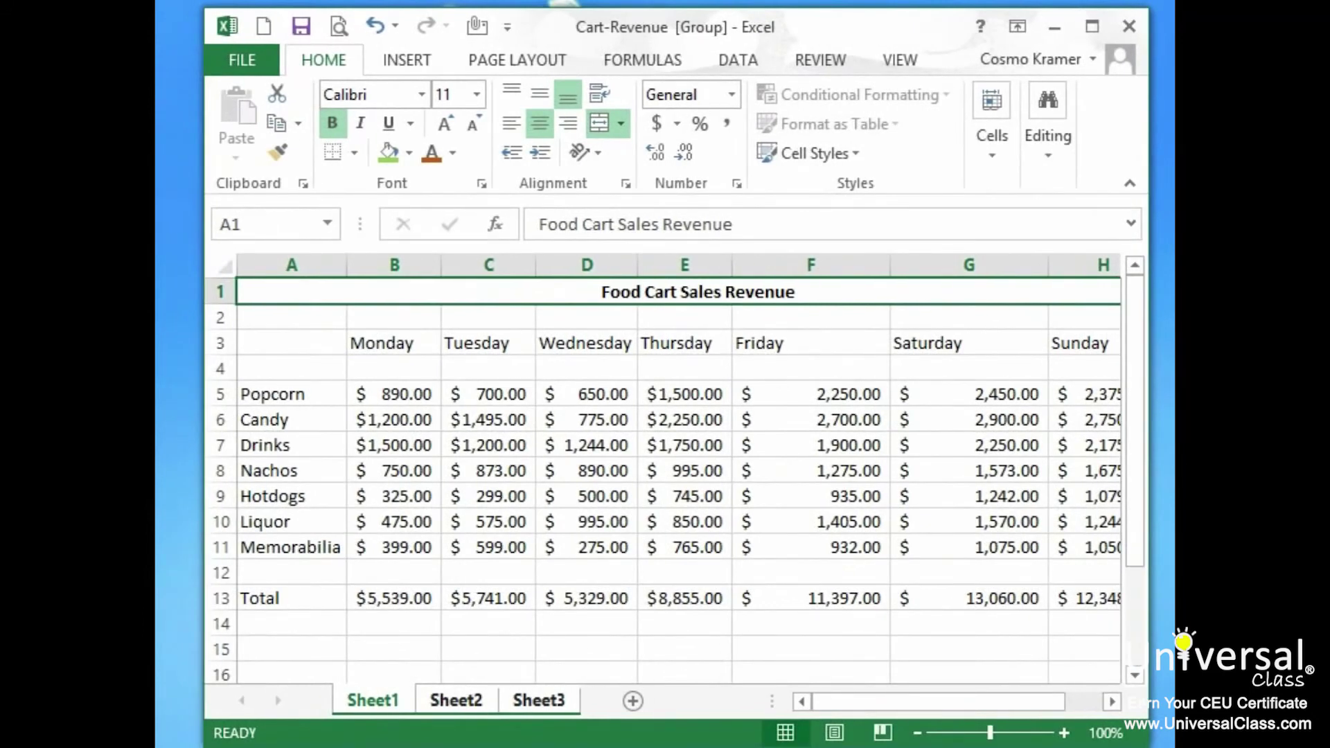
- Look over Sheet2 and Sheet3, return to Sheet1, and undo the default width change
left_click(457, 701)
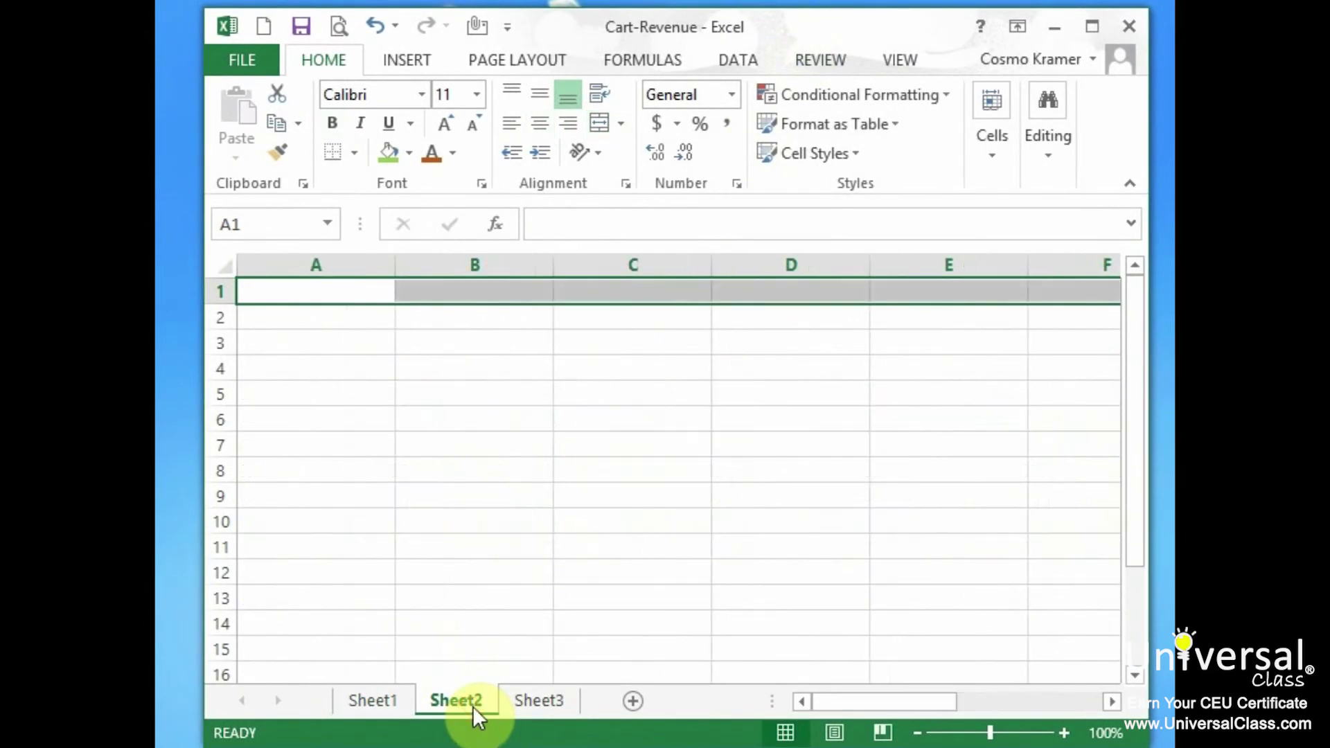
left_click(554, 700)
left_click(371, 701)
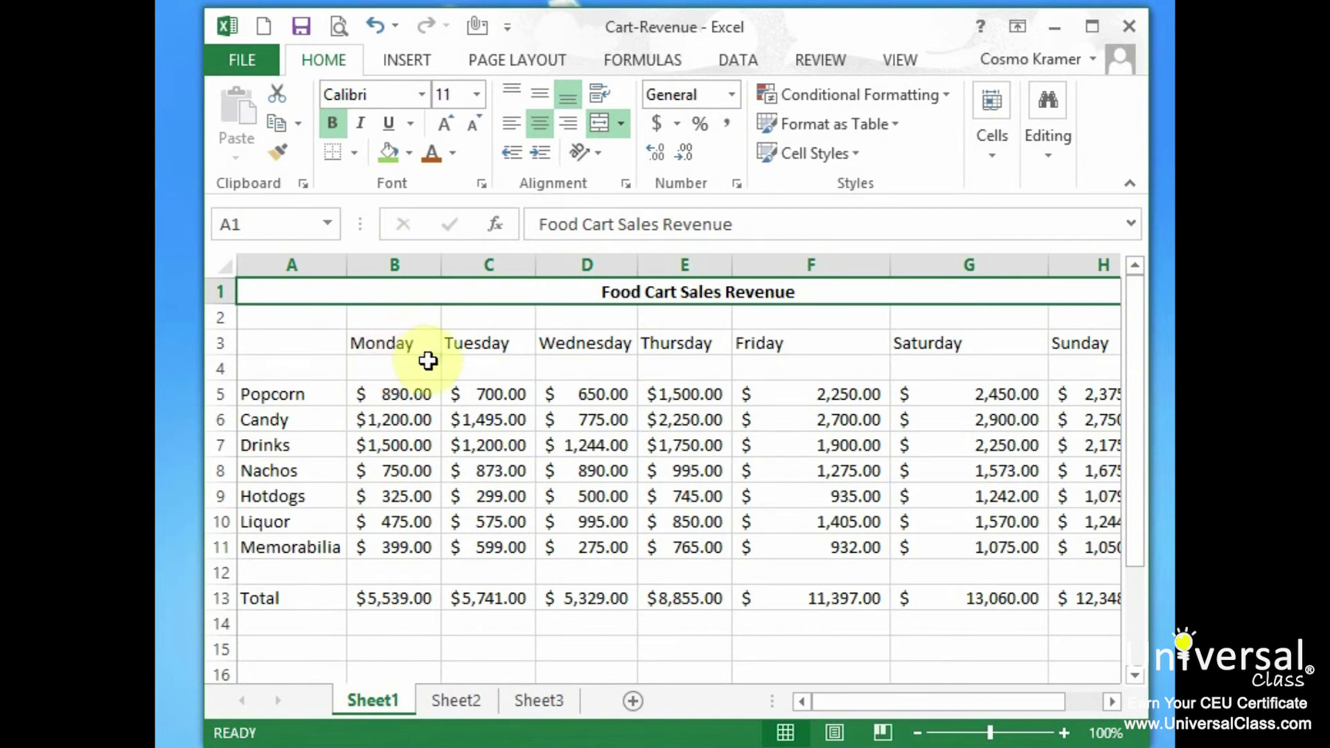
left_click(378, 26)
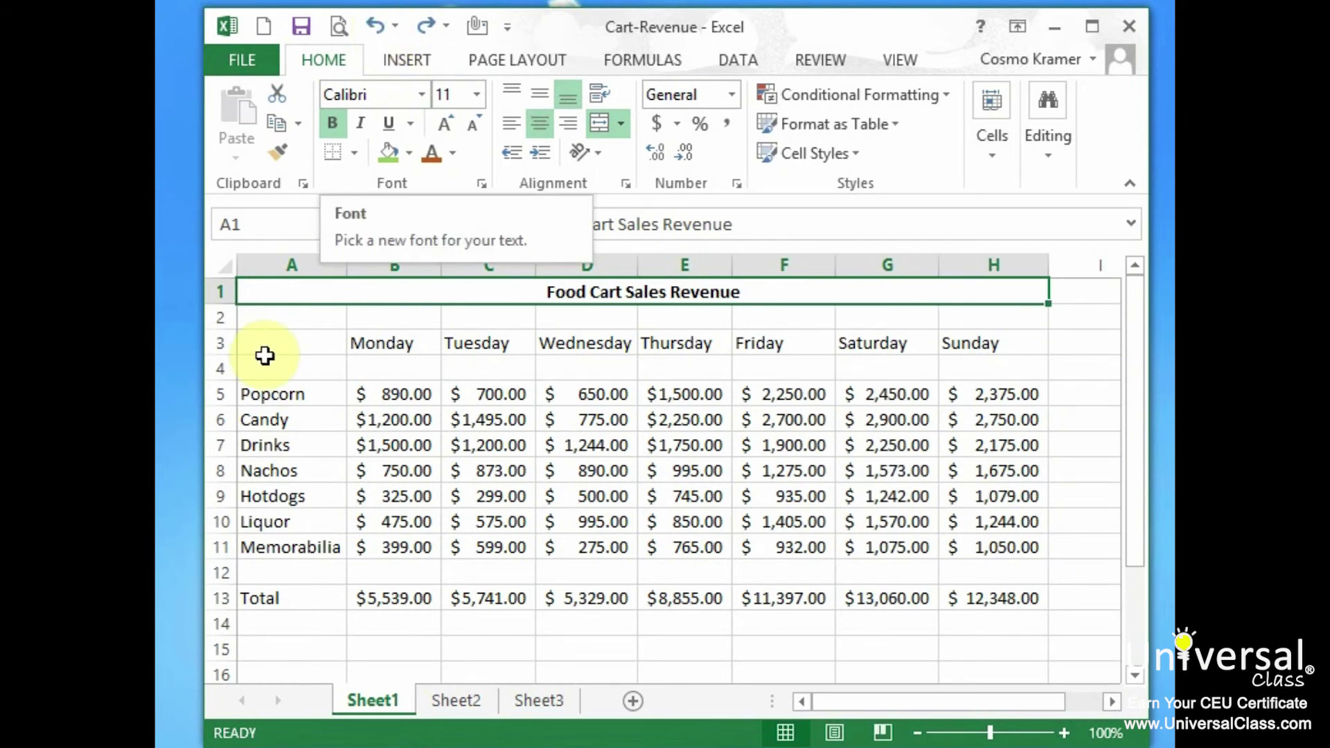
- Shrink the Popcorn, Candy and Drinks rows by dragging their borders upward
left_click(314, 323)
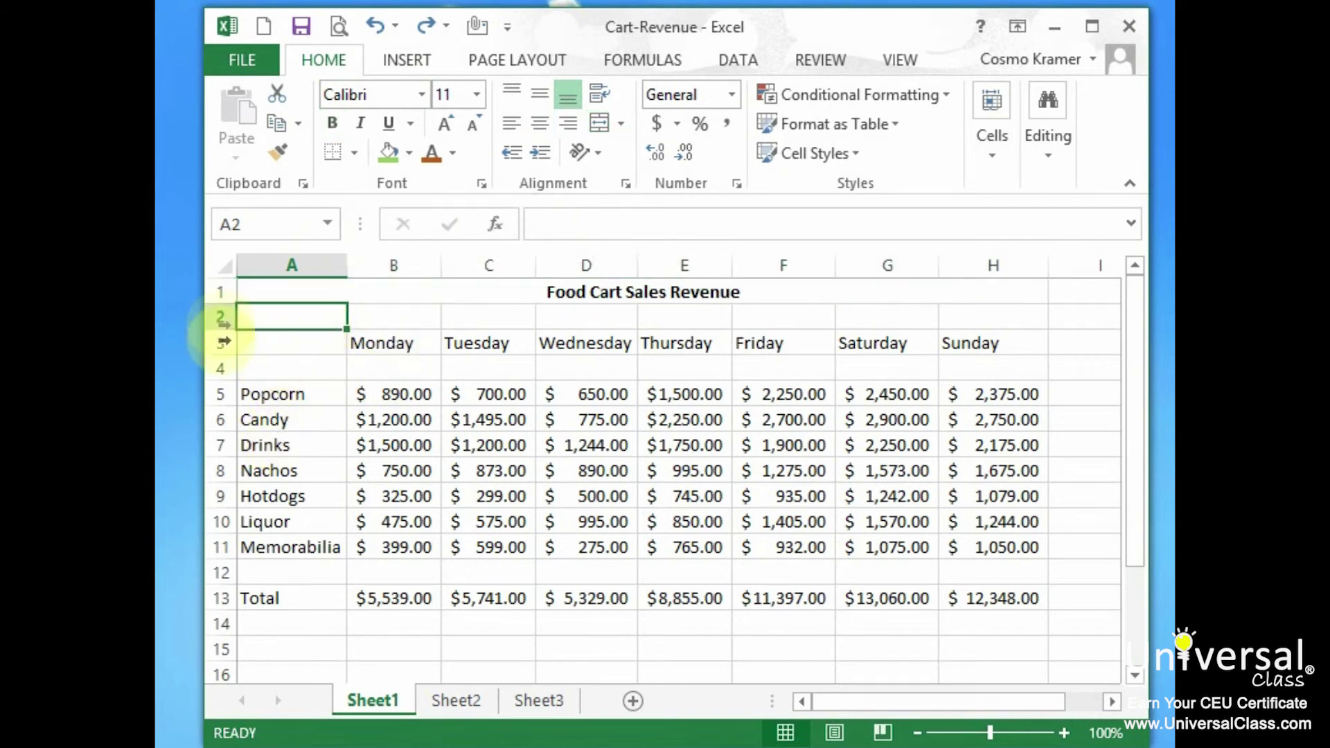
left_click(220, 394)
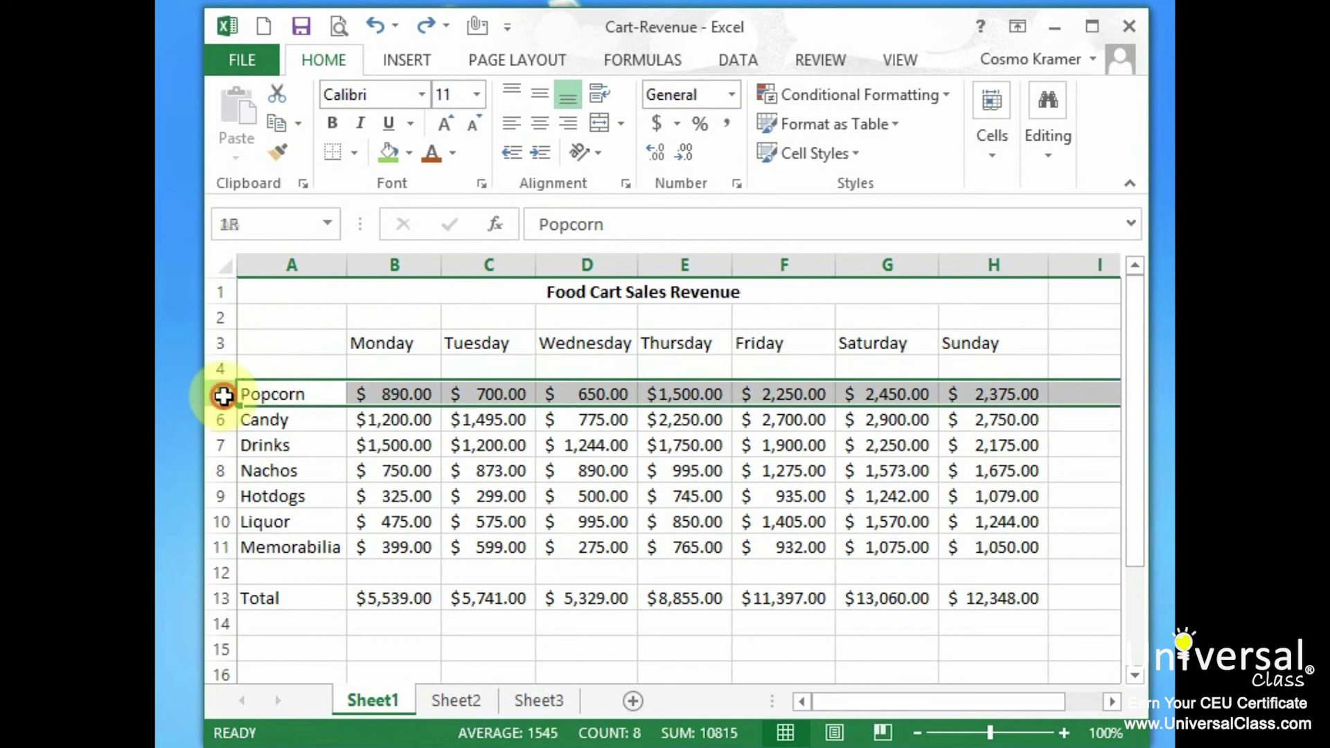
left_click_drag(222, 407, 232, 428)
left_click(220, 410)
left_click(220, 424)
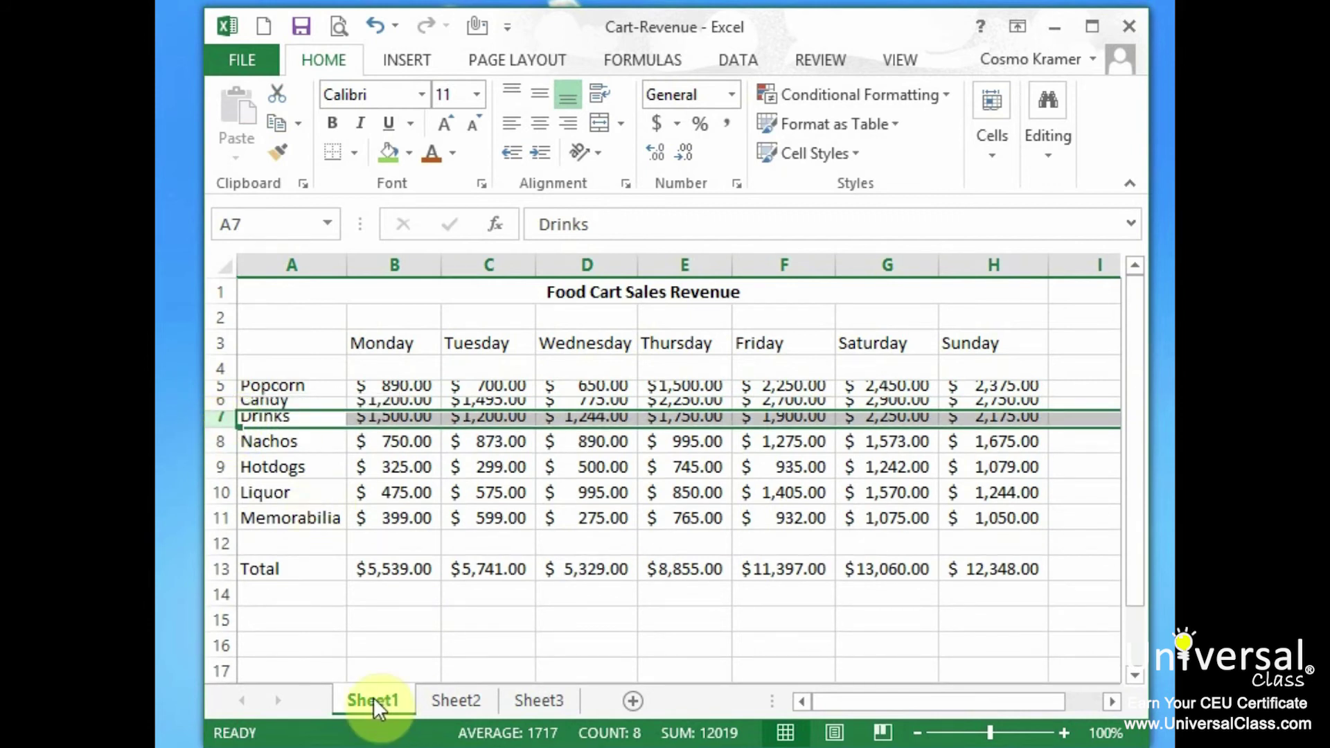
- Select the whole worksheet and apply AutoFit Row Height to every row
left_click(271, 300)
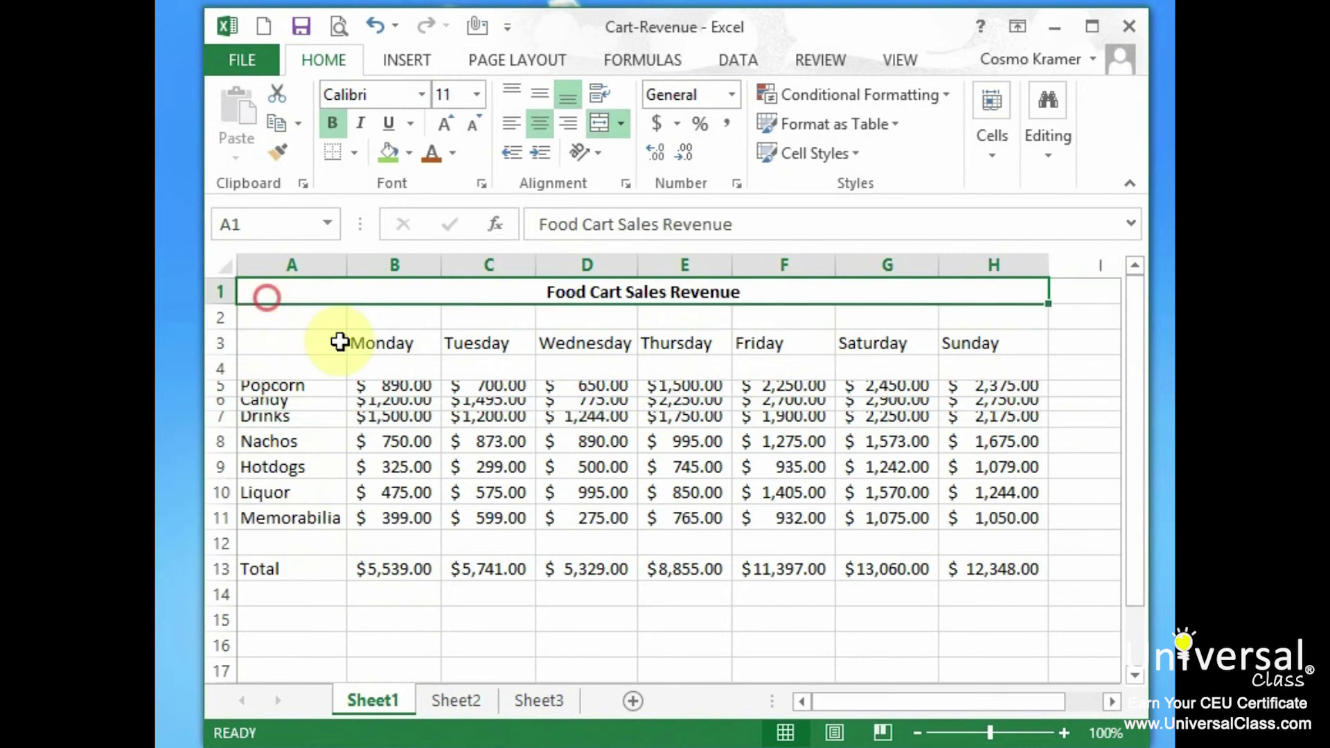
left_click(223, 265)
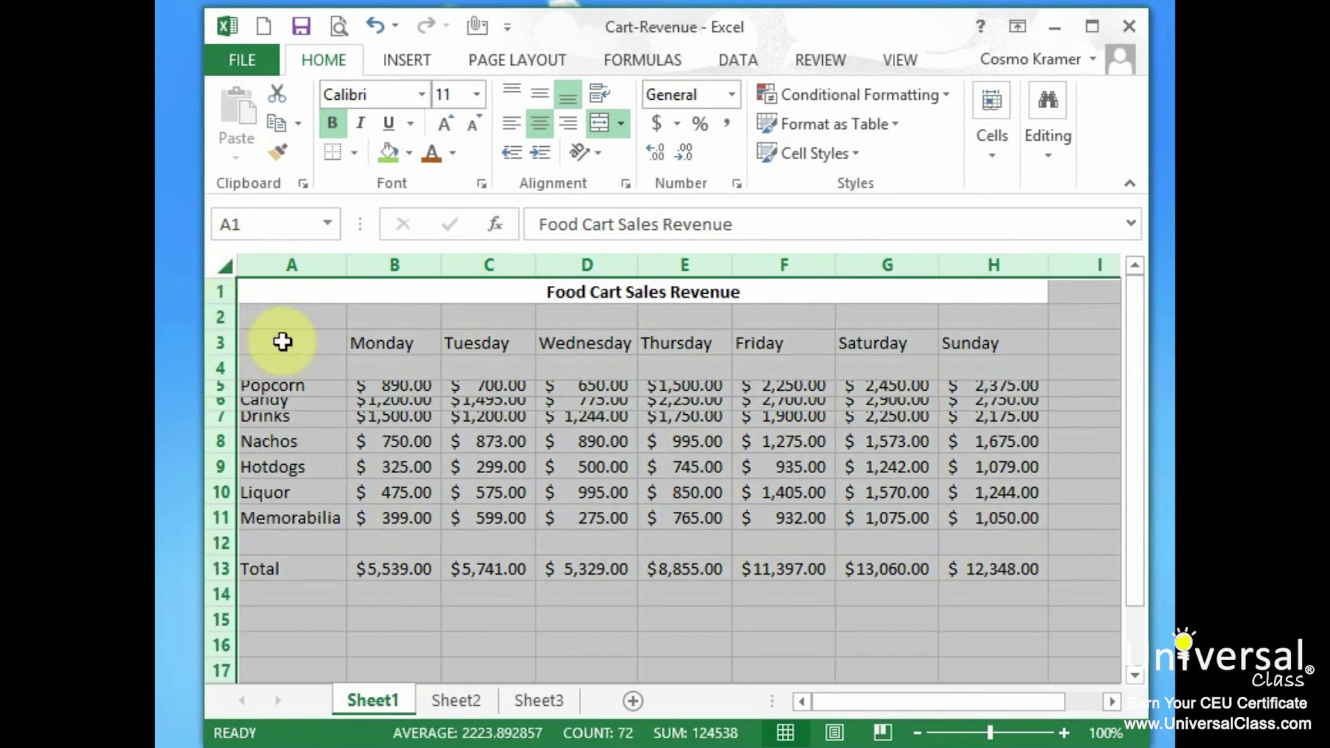
left_click(992, 160)
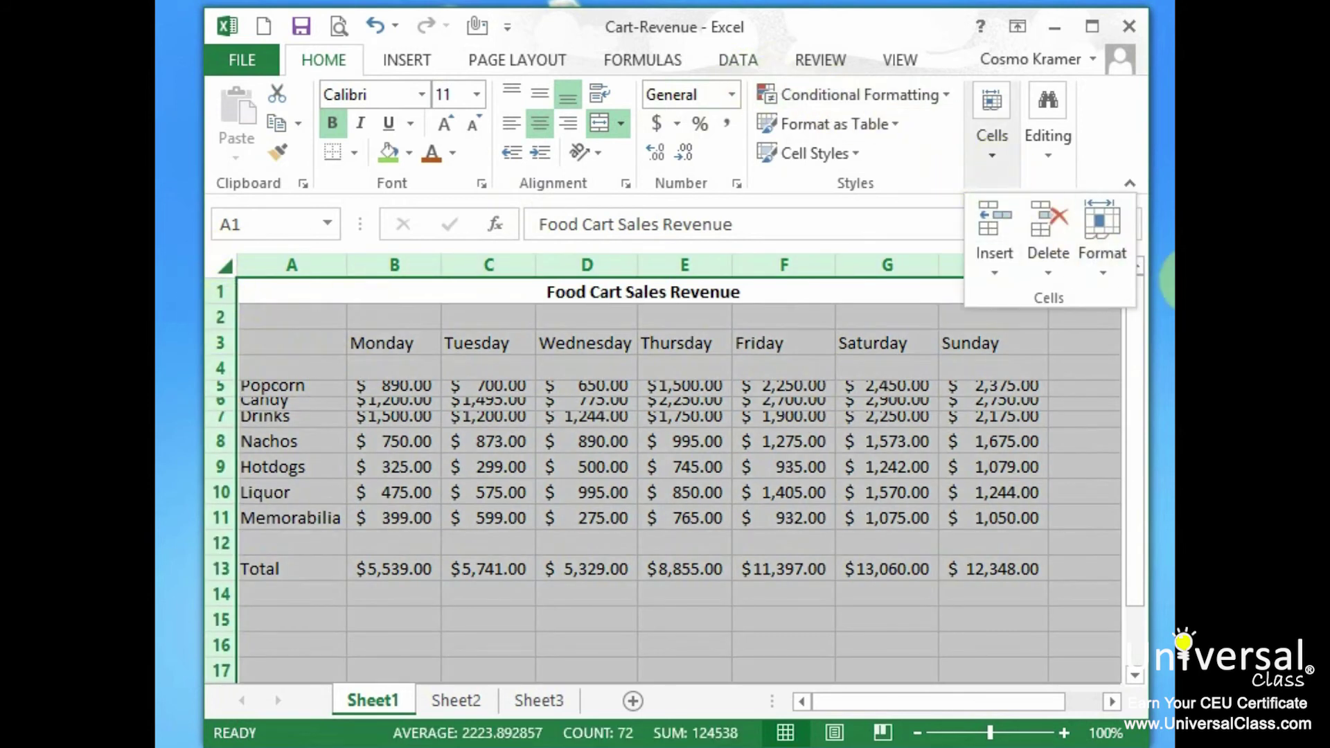
left_click(1108, 268)
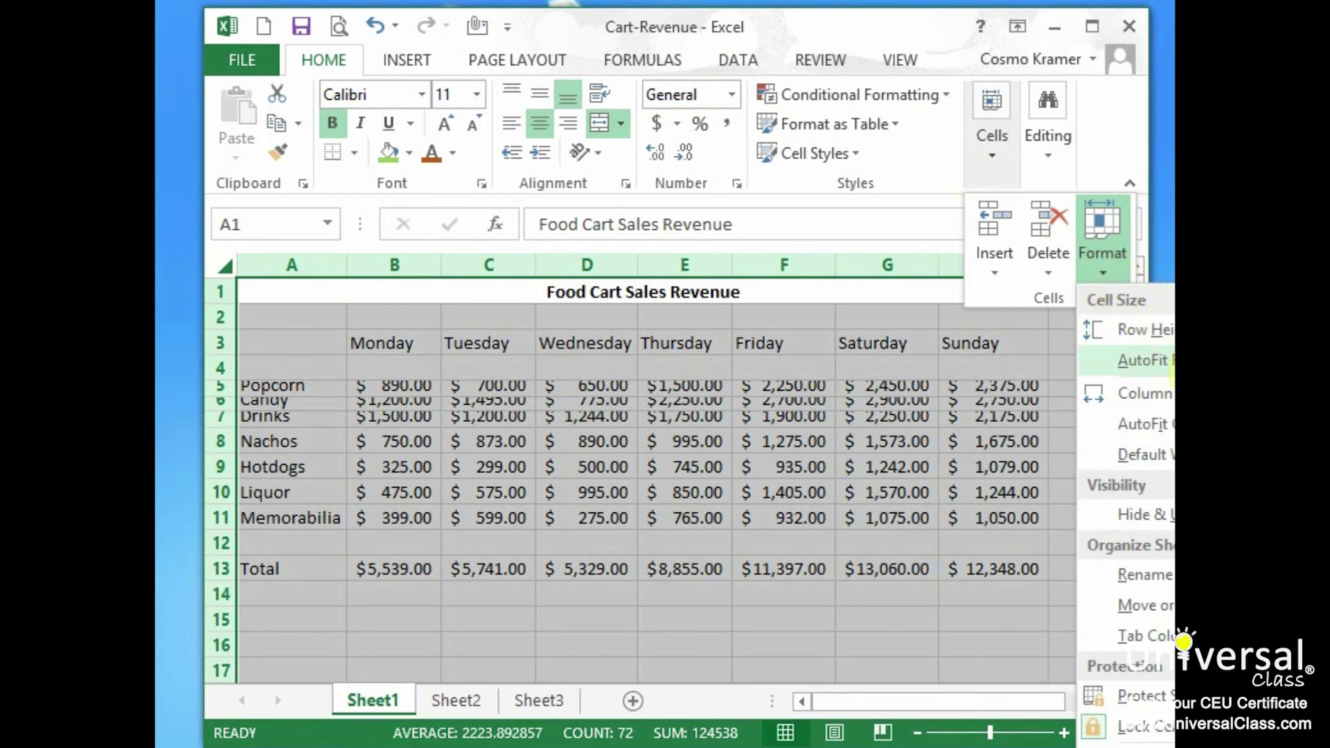
left_click(948, 25)
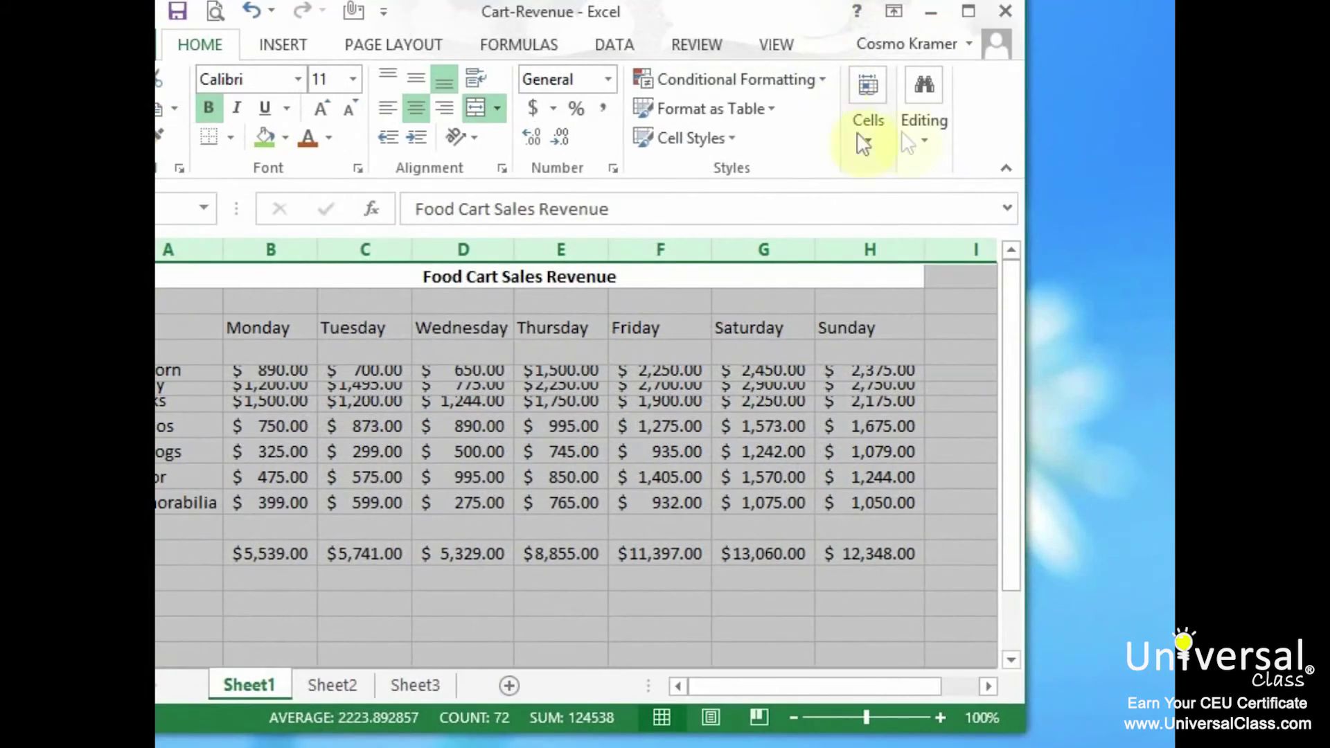
left_click(870, 149)
left_click(987, 256)
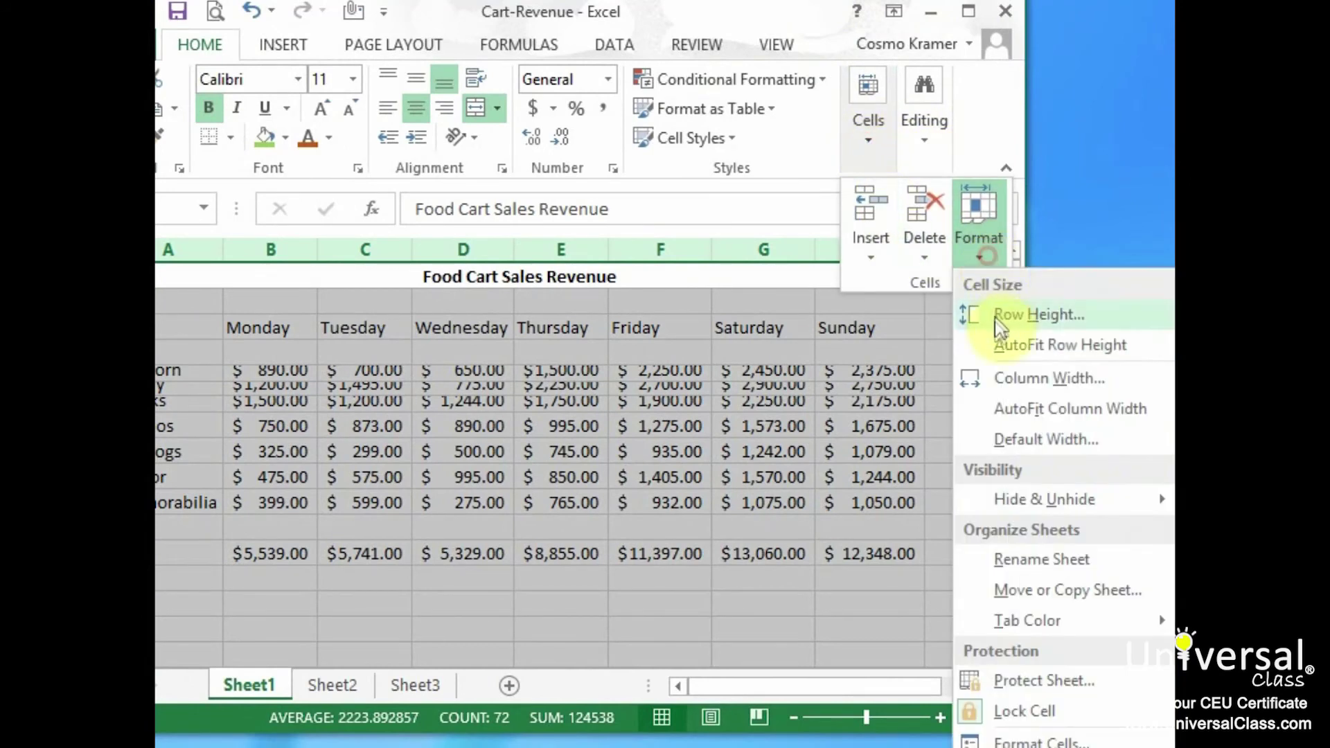
left_click(1096, 347)
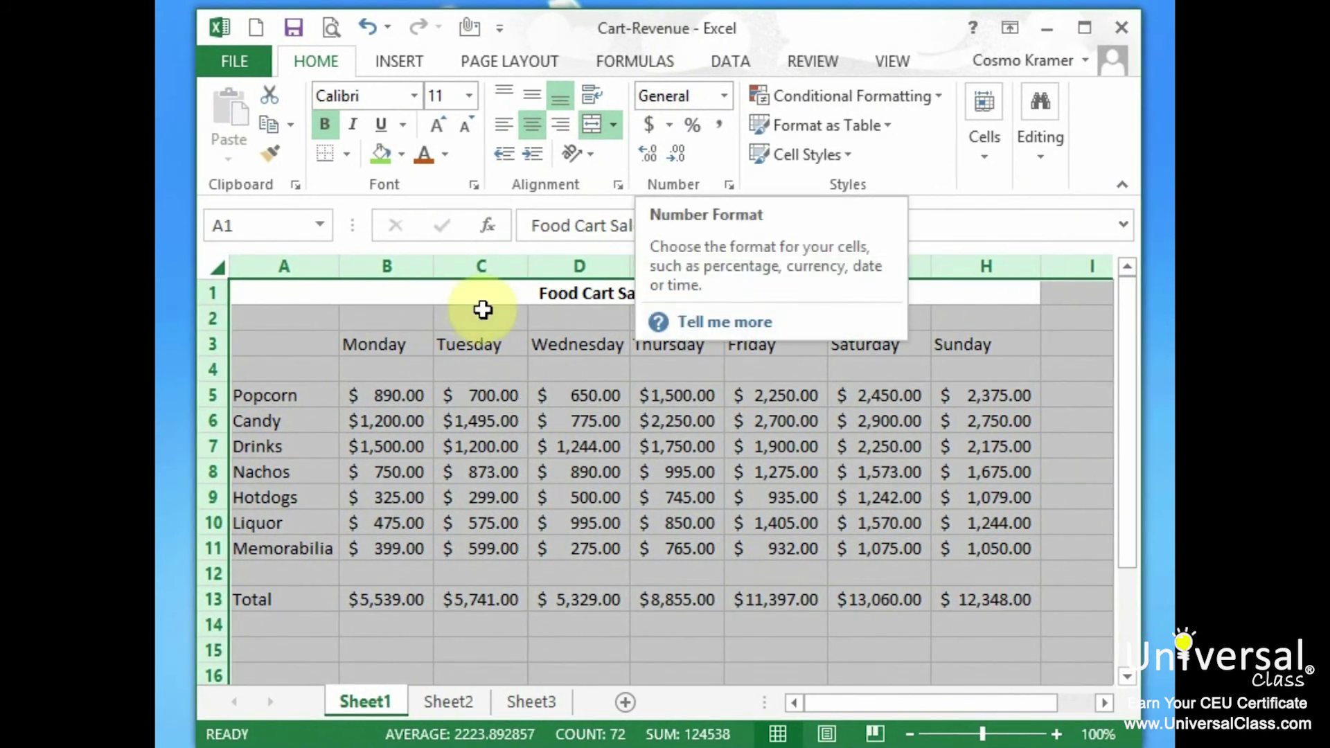
- Set every row on the sheet to height 25, then undo it back to standard height
key("Down")
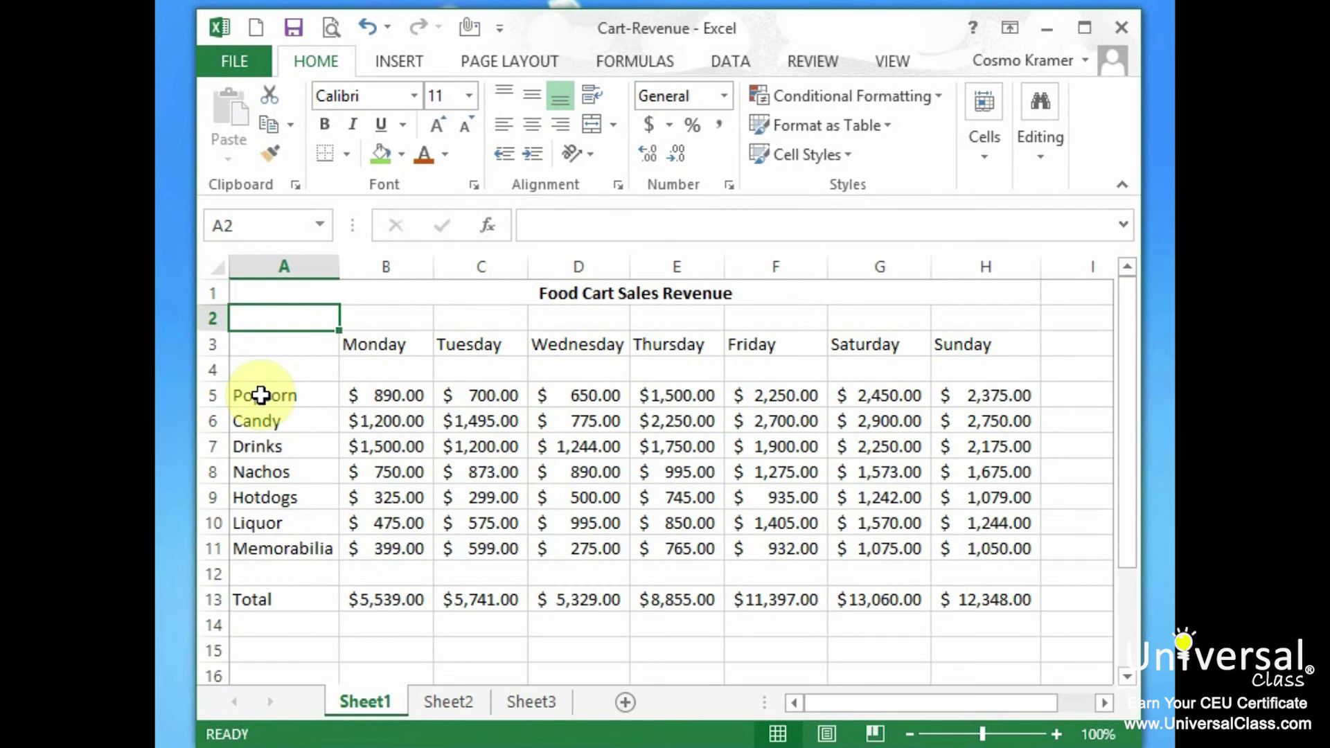
left_click(218, 268)
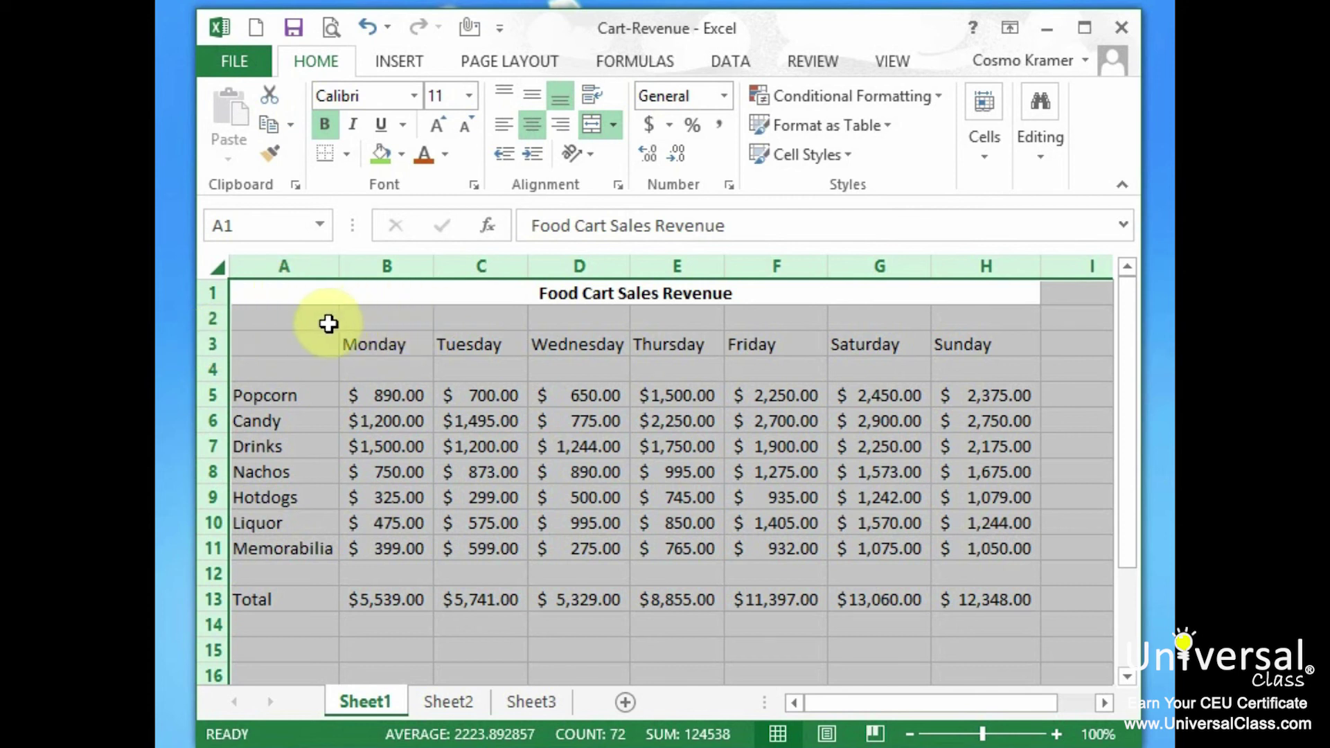
left_click(988, 155)
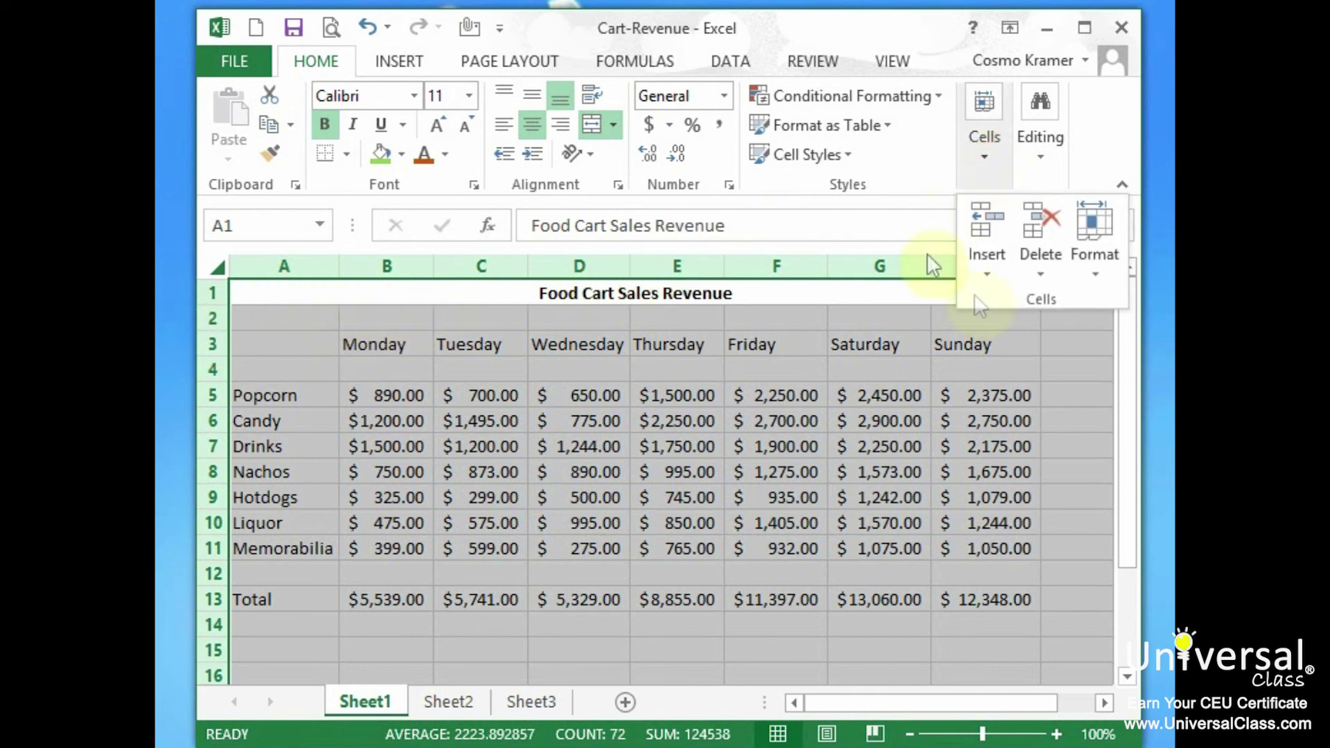
left_click(1103, 263)
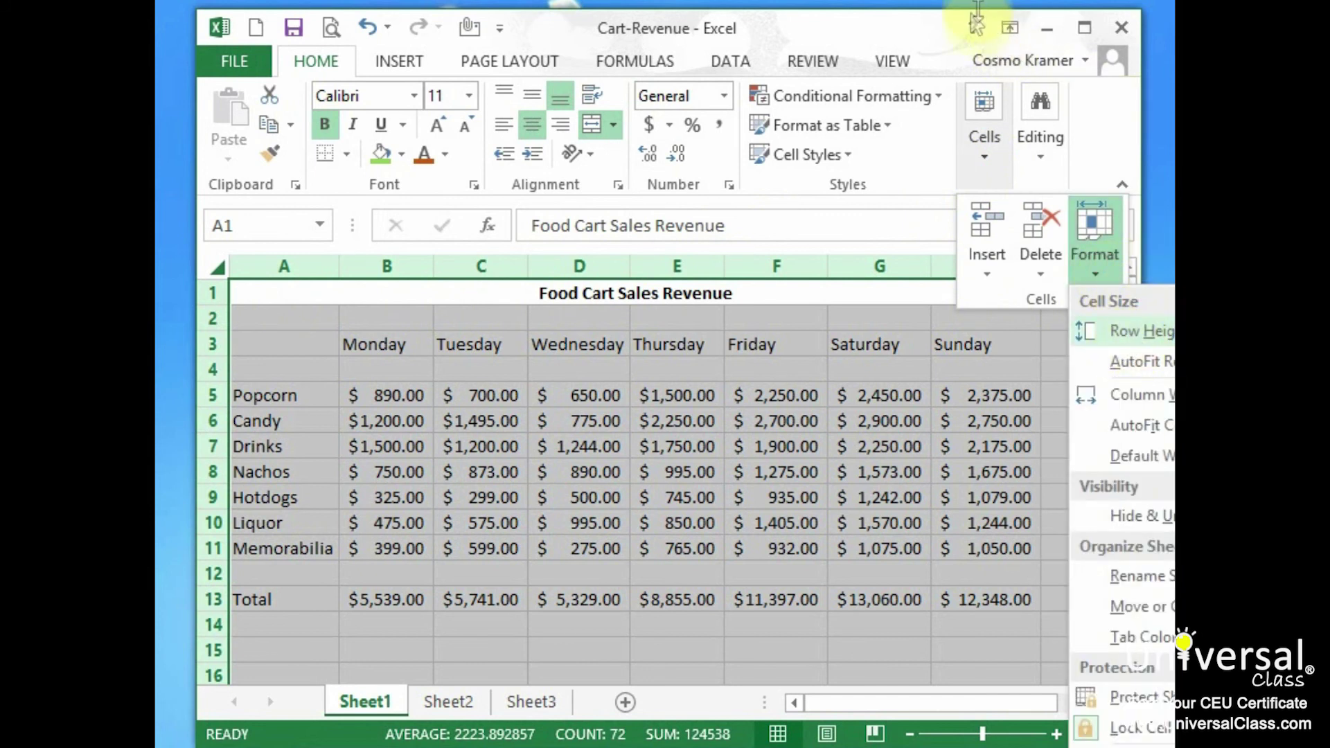
left_click(905, 24)
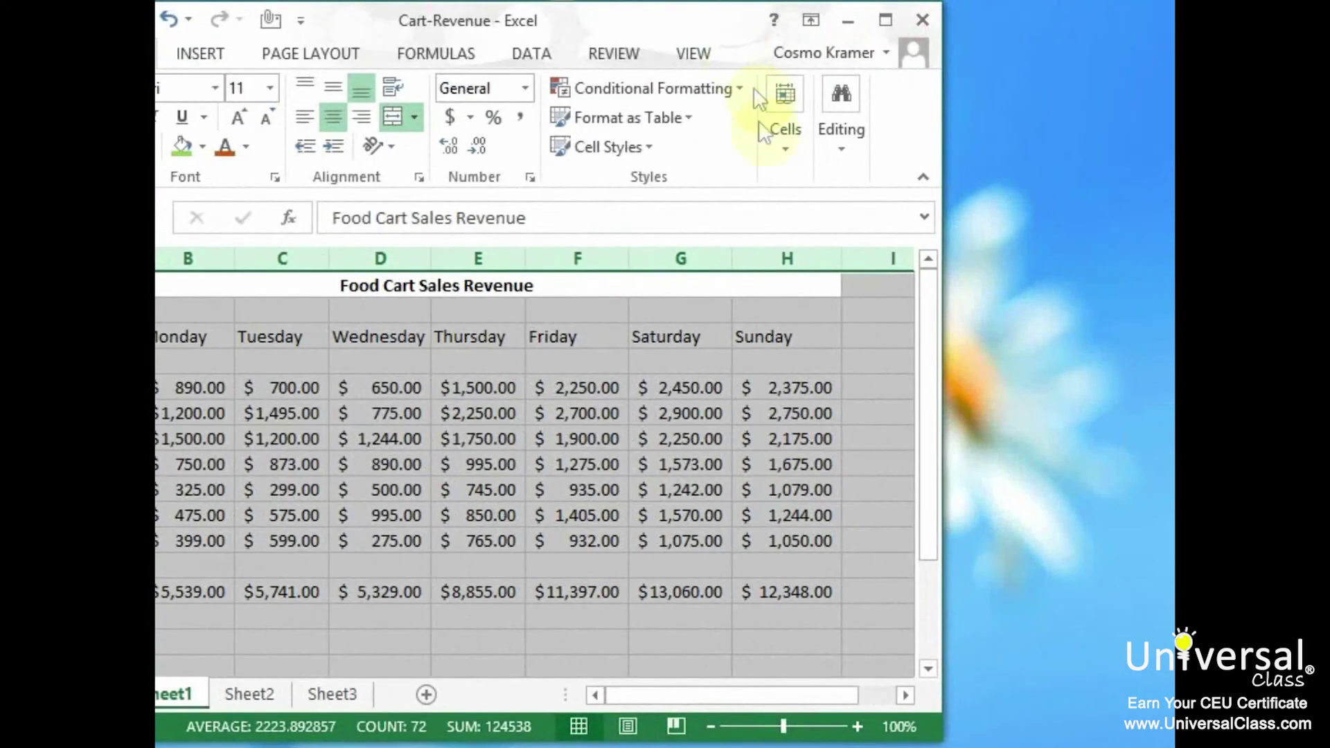
left_click(990, 154)
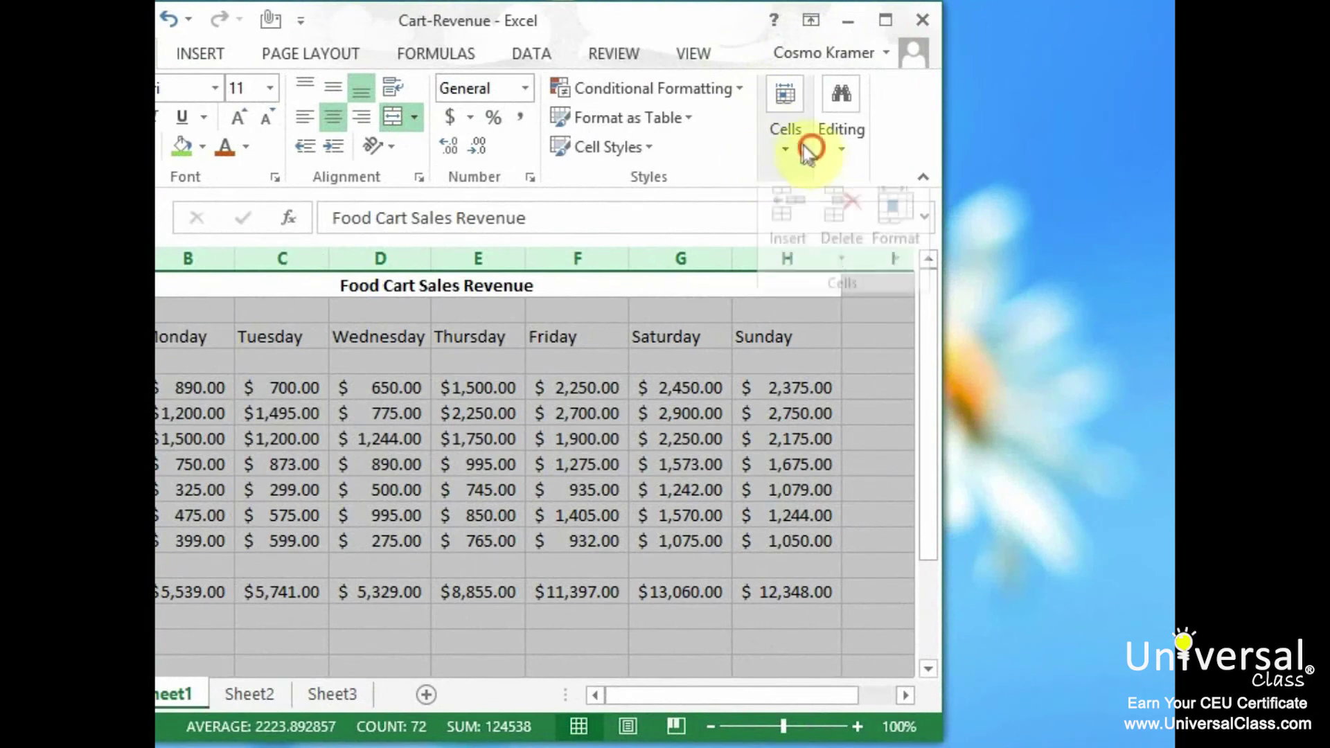
left_click(894, 261)
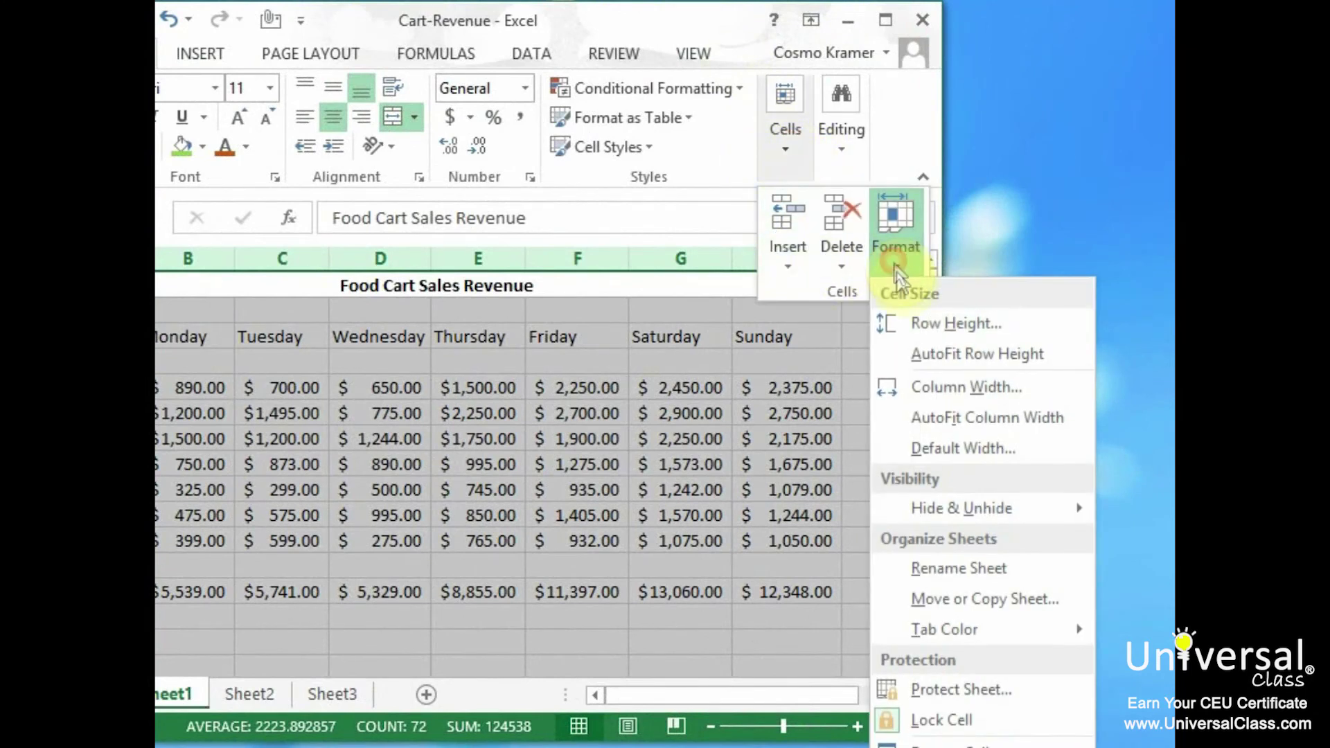
left_click(979, 321)
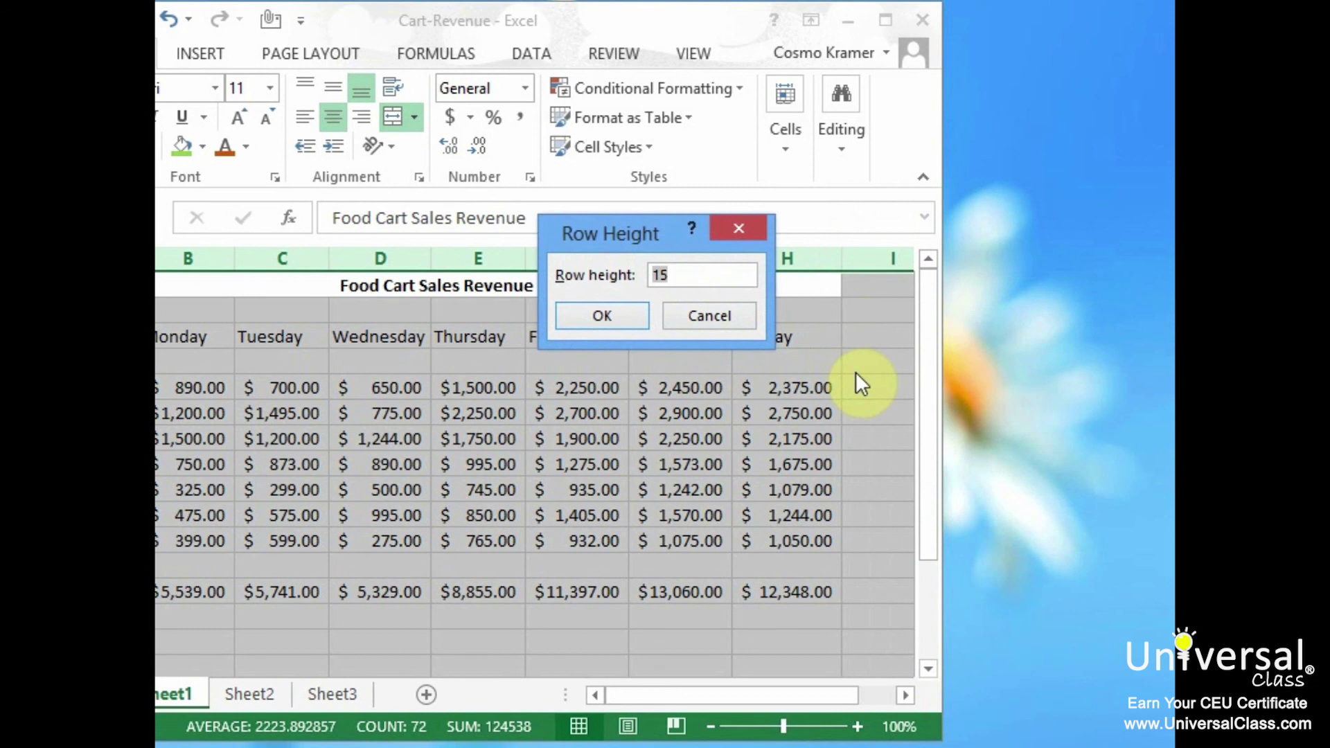
type("25")
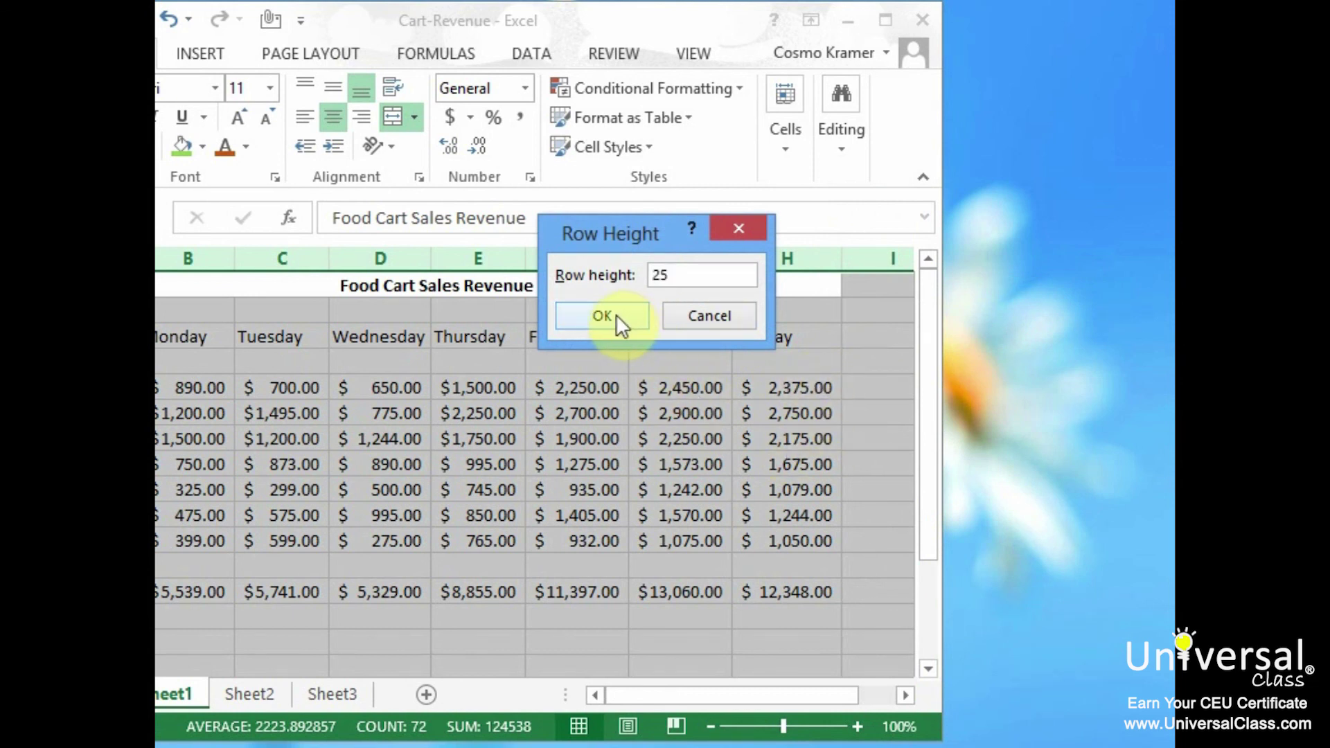
left_click(613, 316)
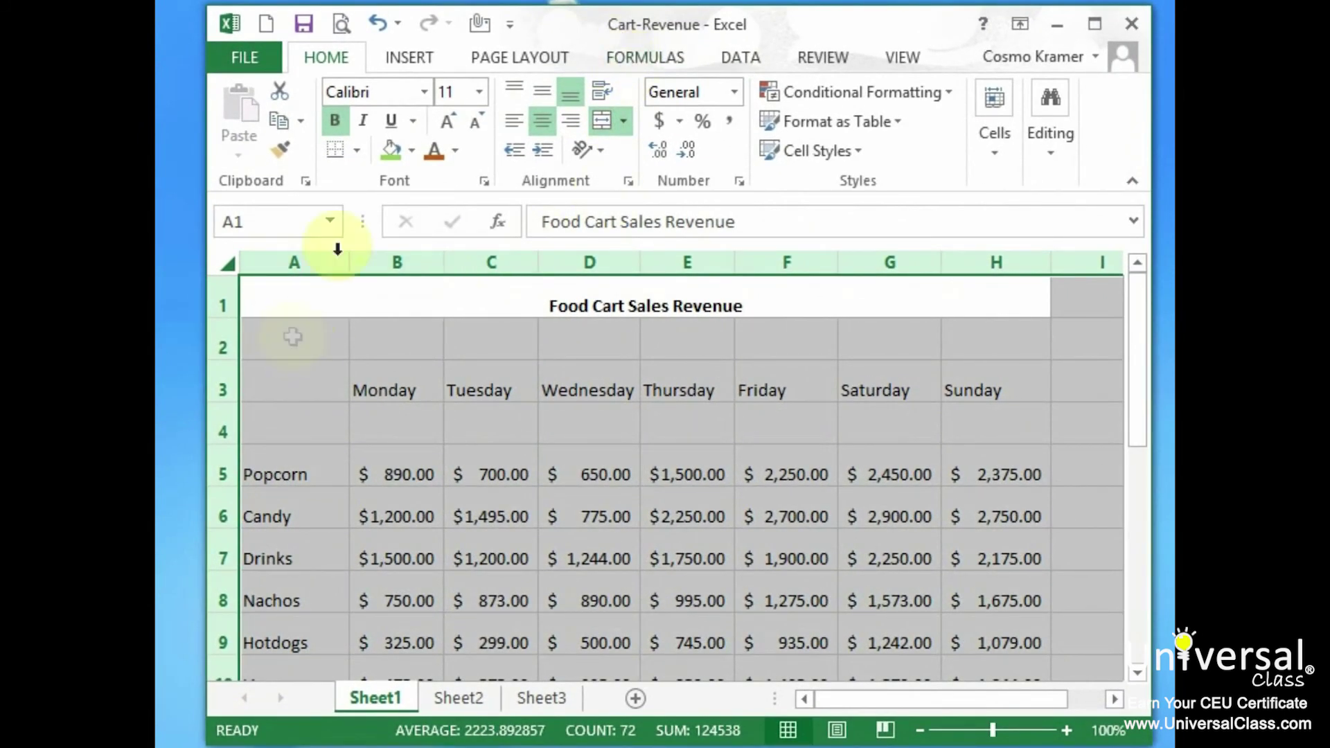
left_click(368, 18)
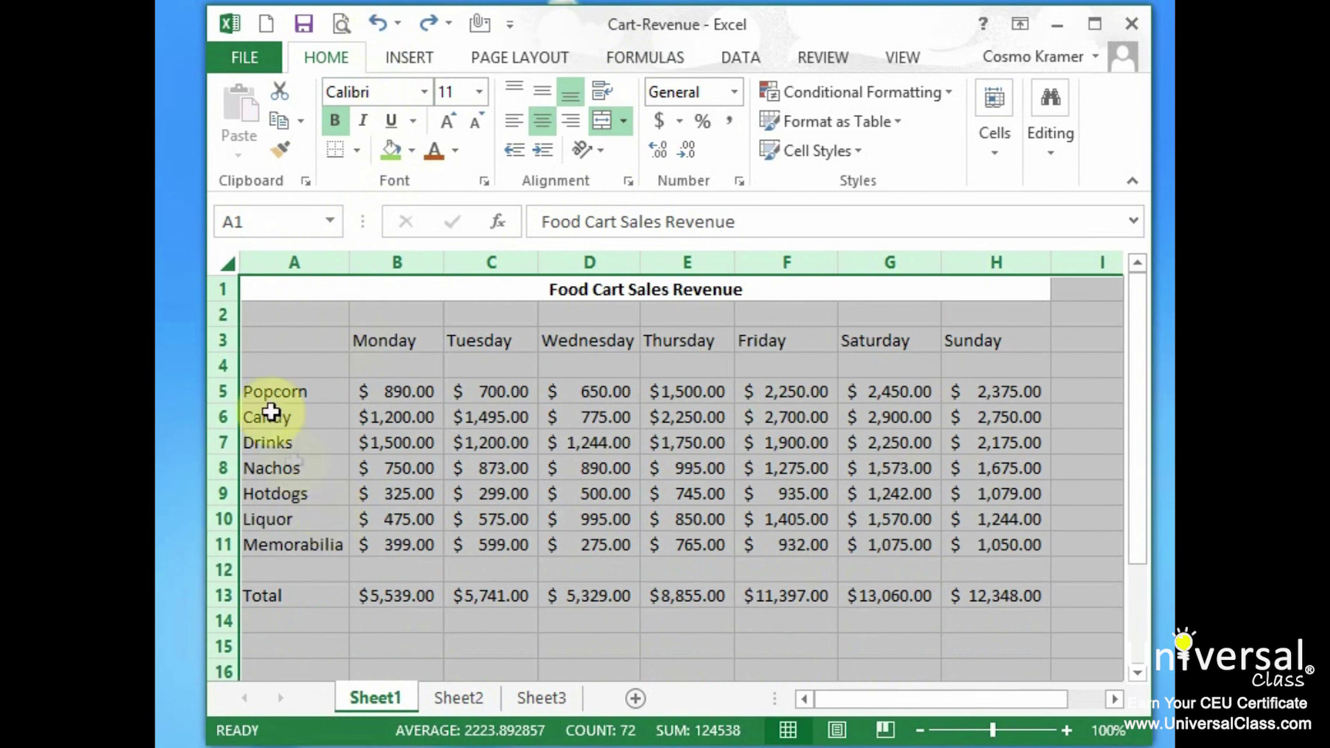
- Select columns A through D, then resize the Monday column B by dragging its border
left_click(298, 364)
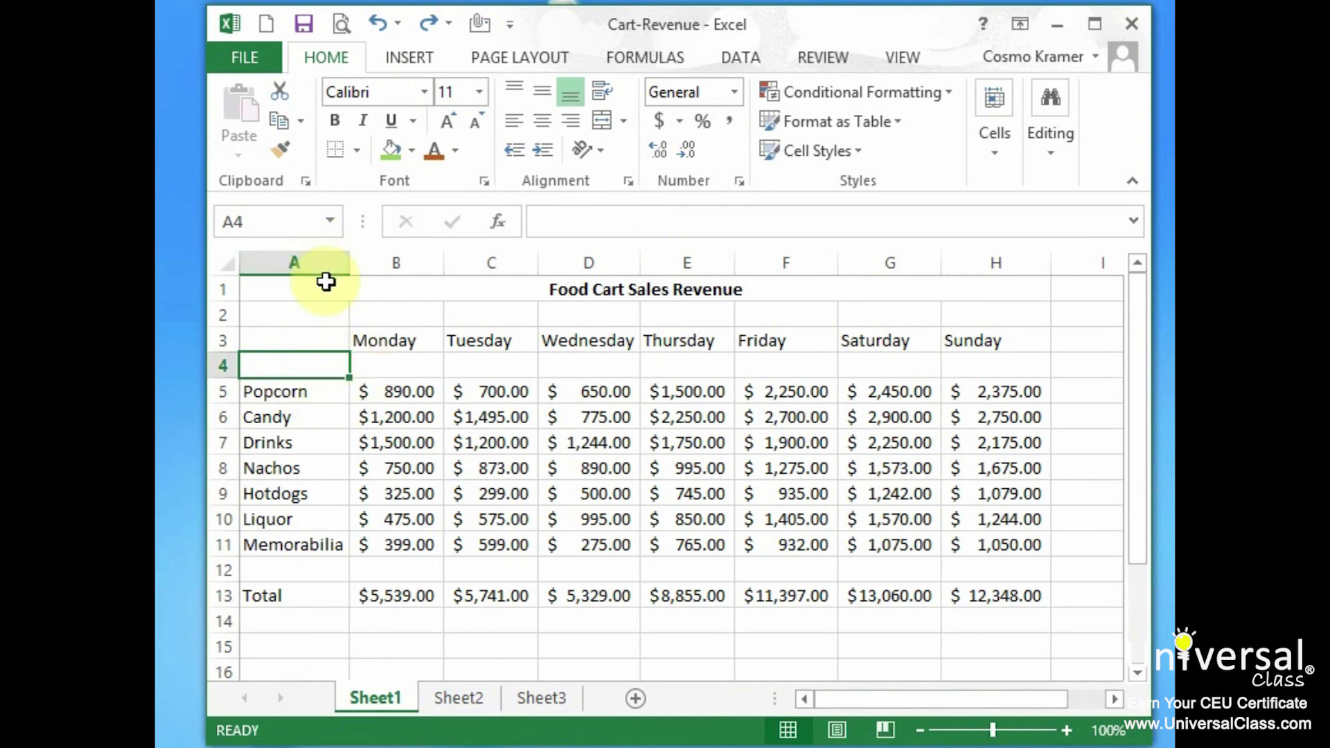
left_click(298, 261)
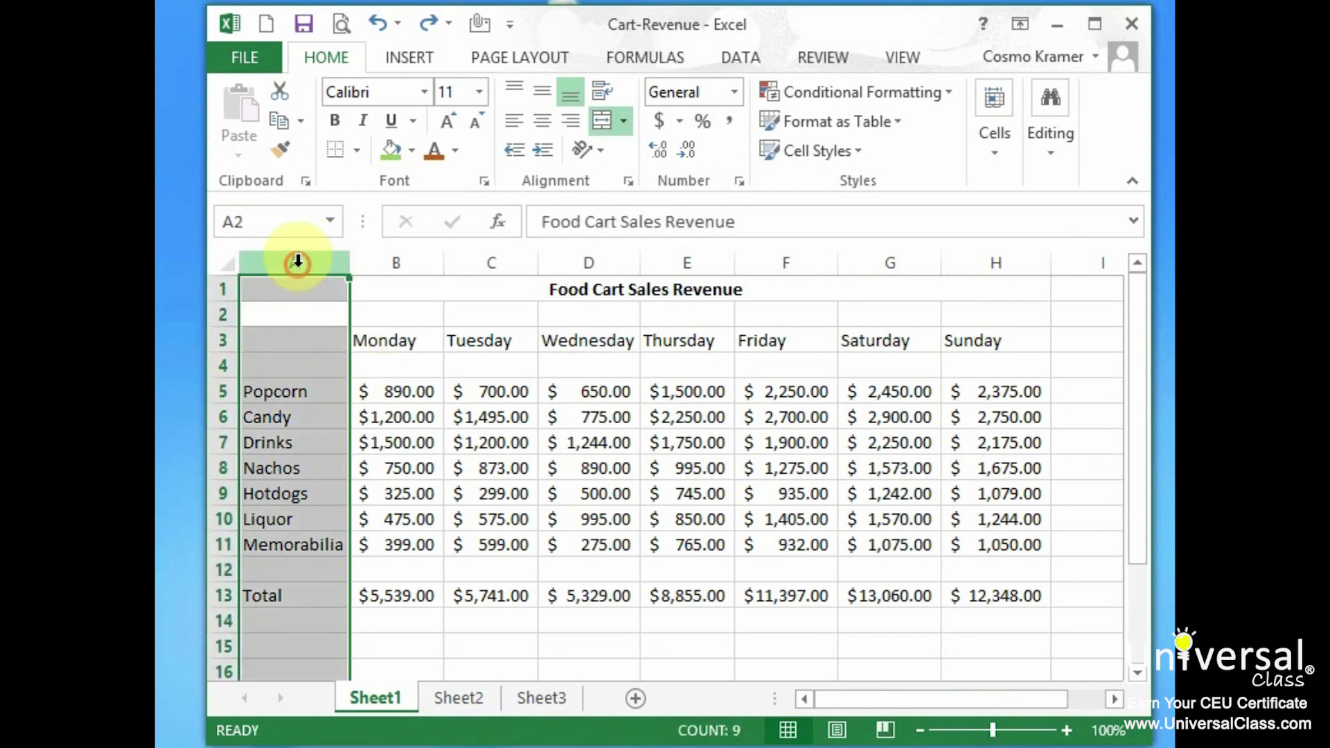
left_click(388, 265)
left_click(493, 265)
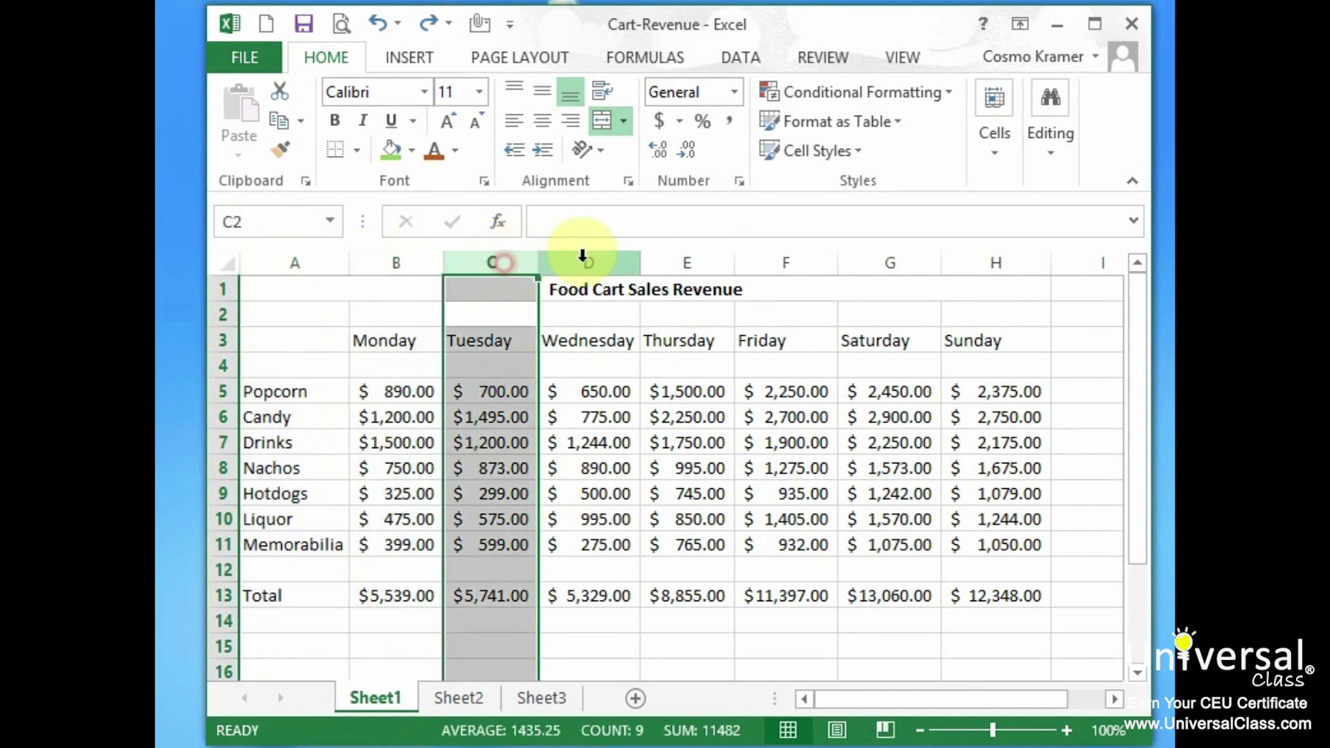
left_click(584, 261)
left_click(492, 262)
left_click(409, 262)
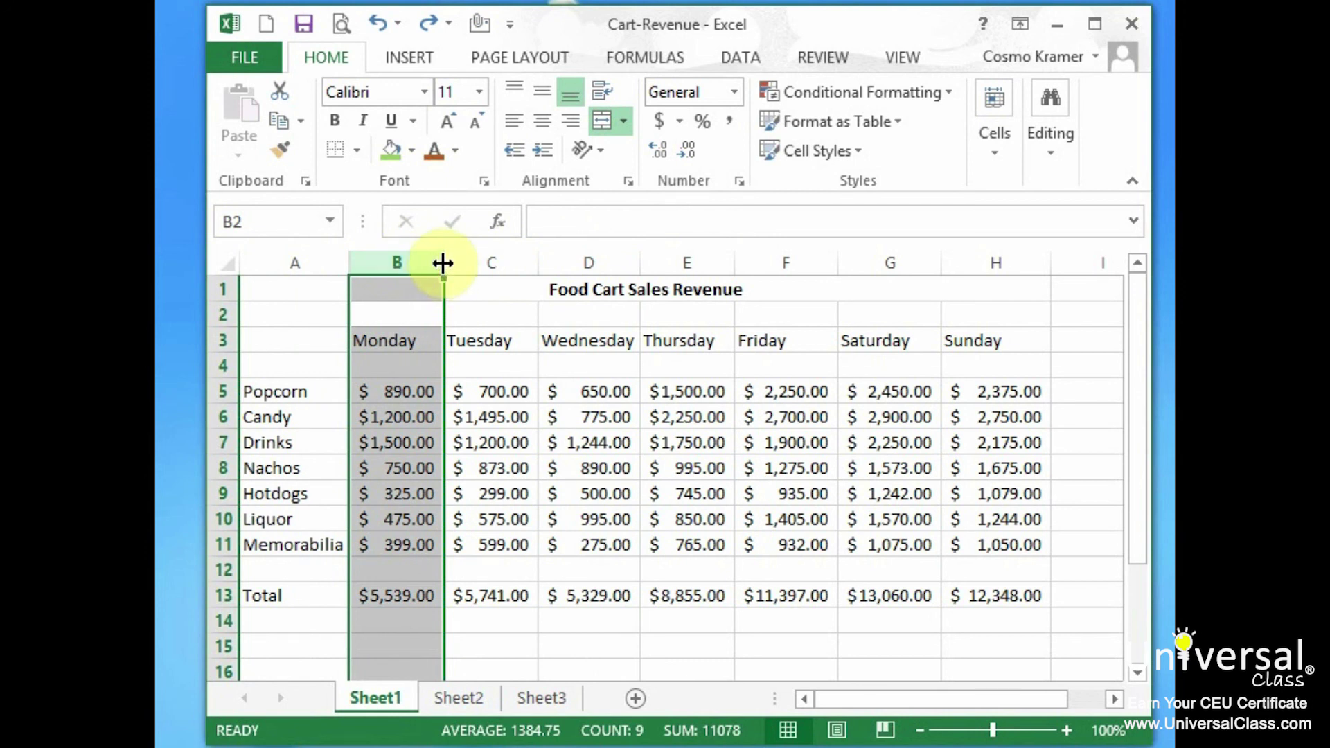
left_click_drag(444, 263, 427, 297)
- Make row 4 taller, then undo the row 4 and Monday column size changes
left_click(223, 361)
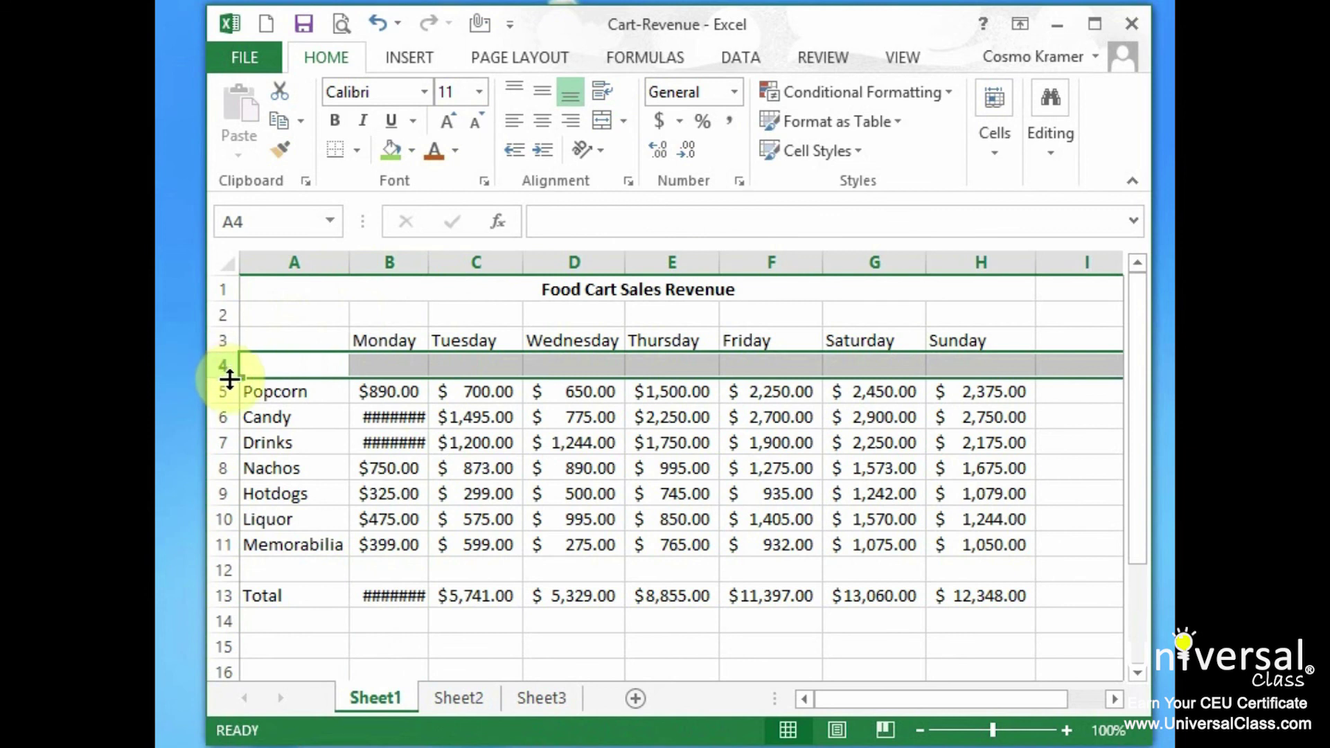
mouse_move(229, 376)
left_mouse_down()
mouse_move(220, 492)
mouse_move(230, 365)
left_mouse_up()
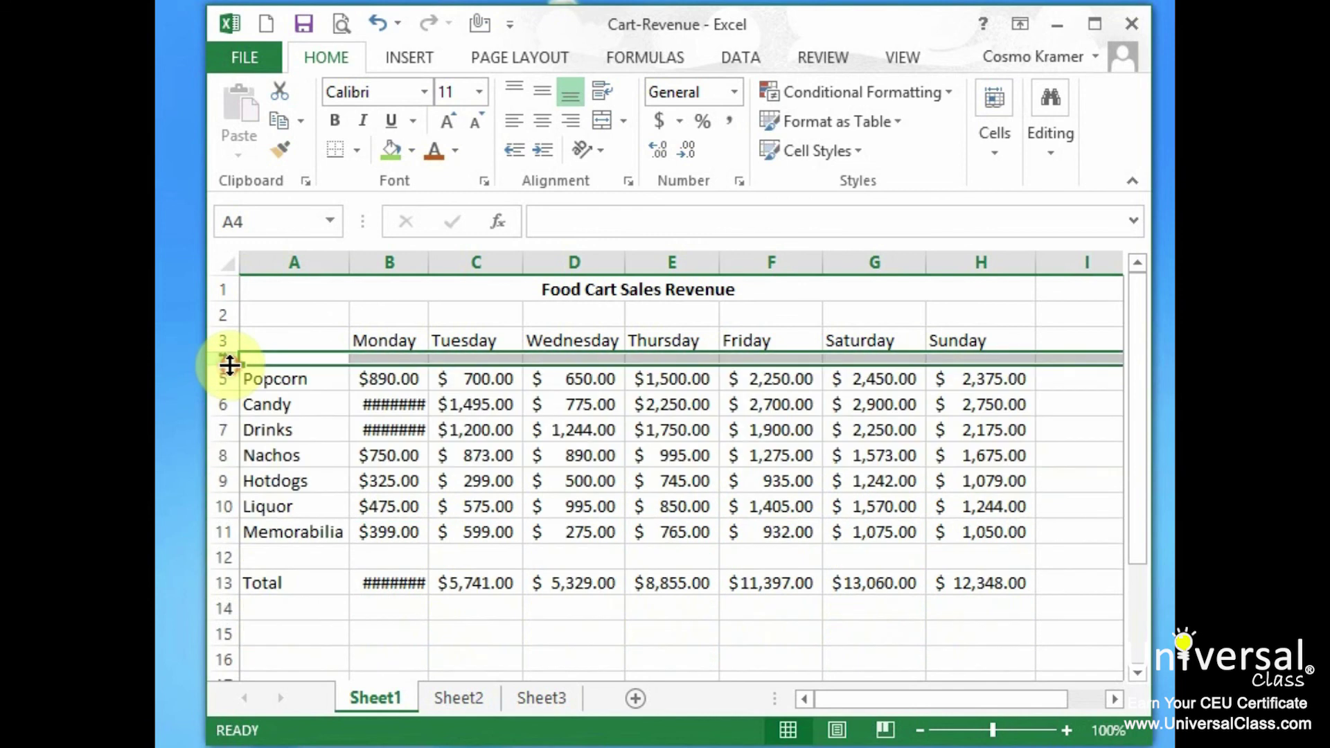
left_click(377, 23)
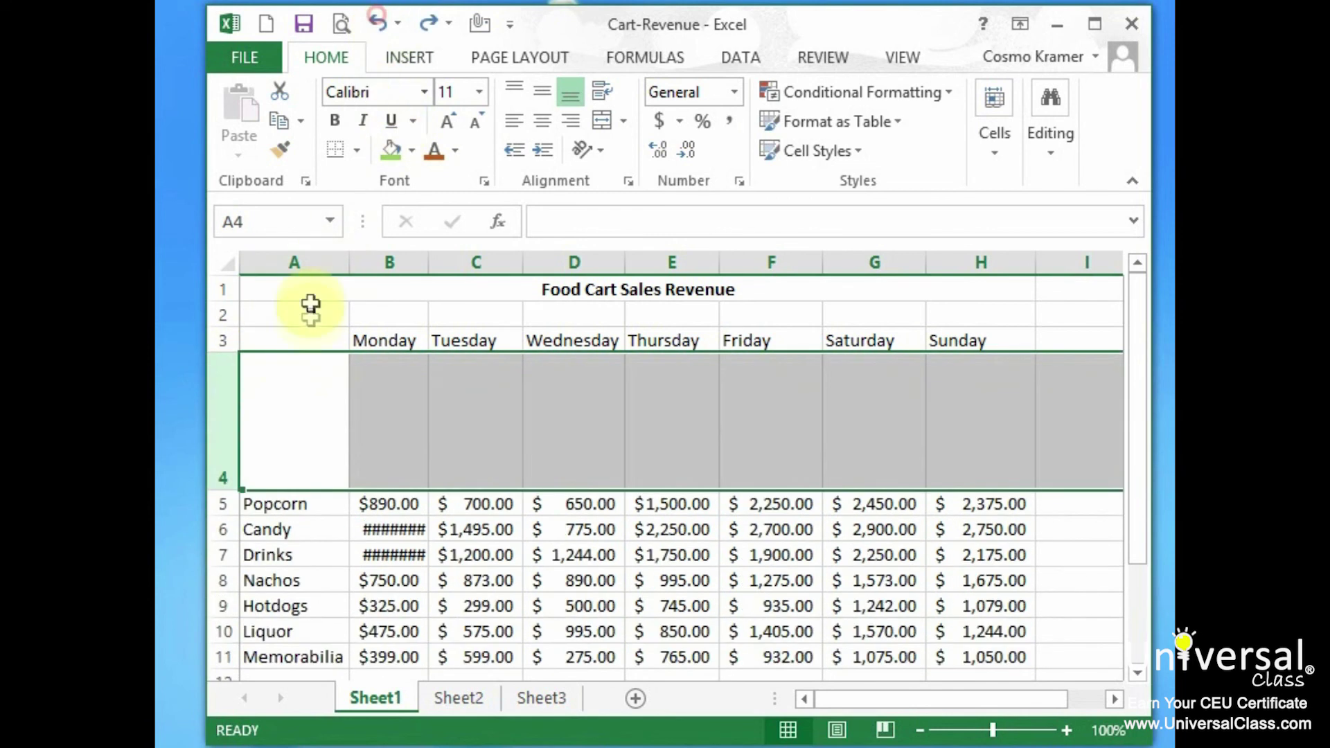
left_click(375, 23)
left_click(376, 26)
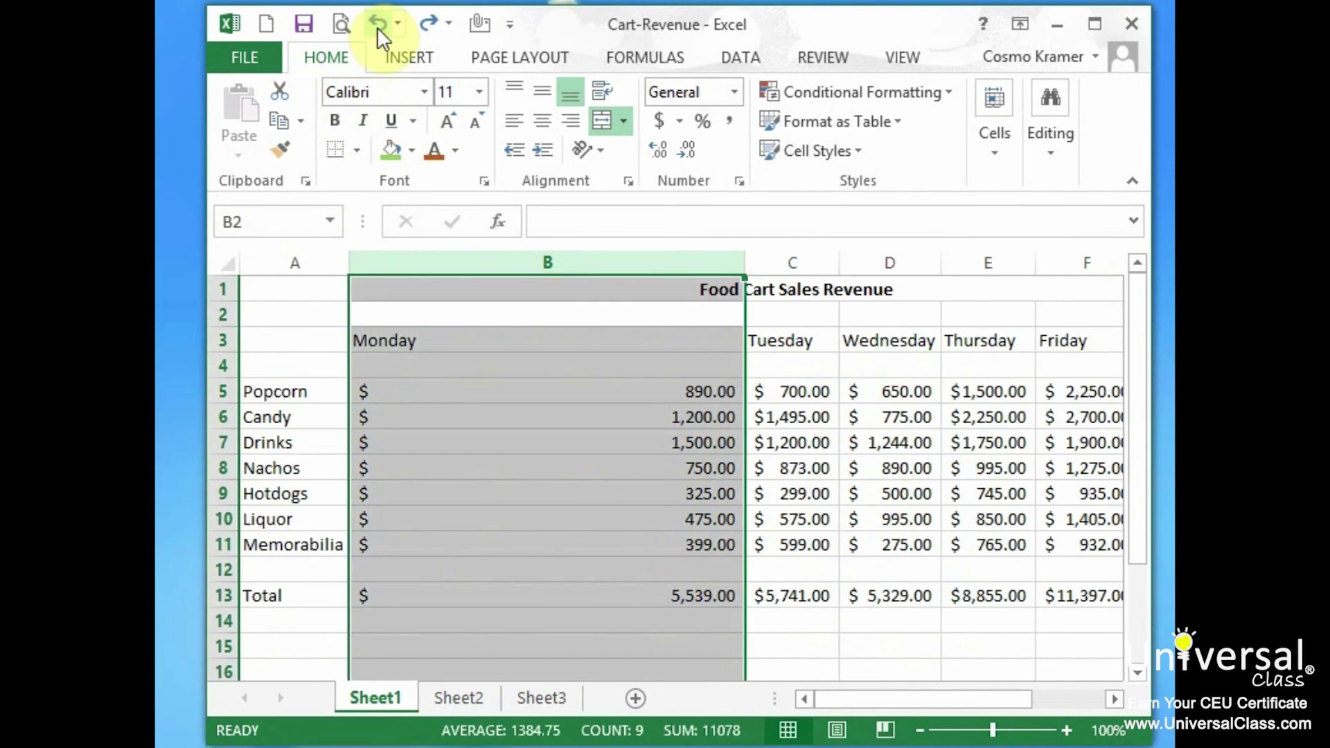